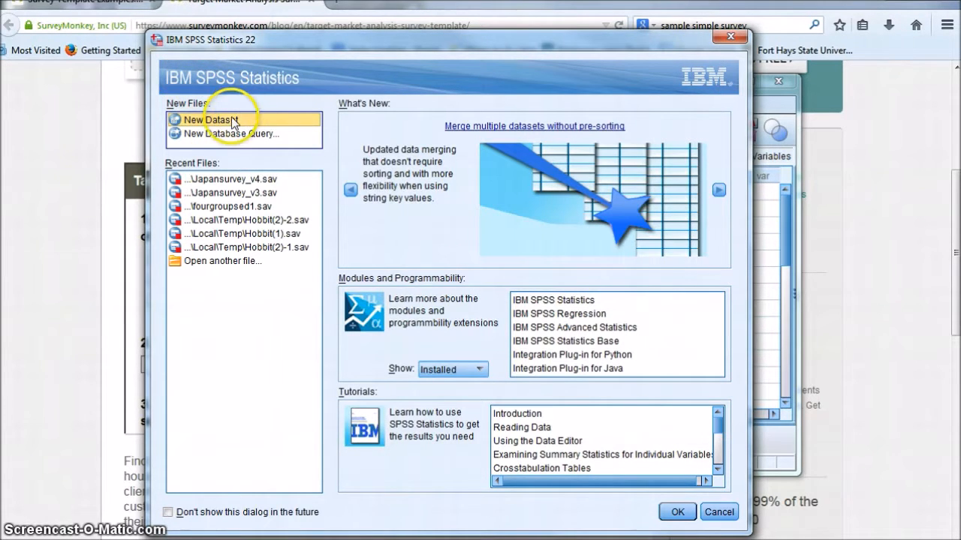
Step: Create a new dataset, enlarge its Data Editor window and show the variable definitions in Variable View
click(678, 513)
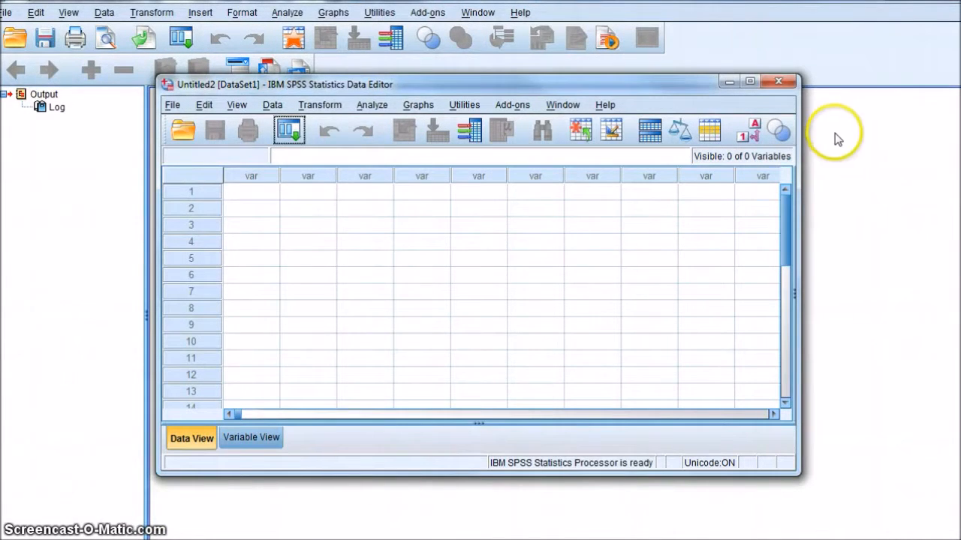
click(749, 81)
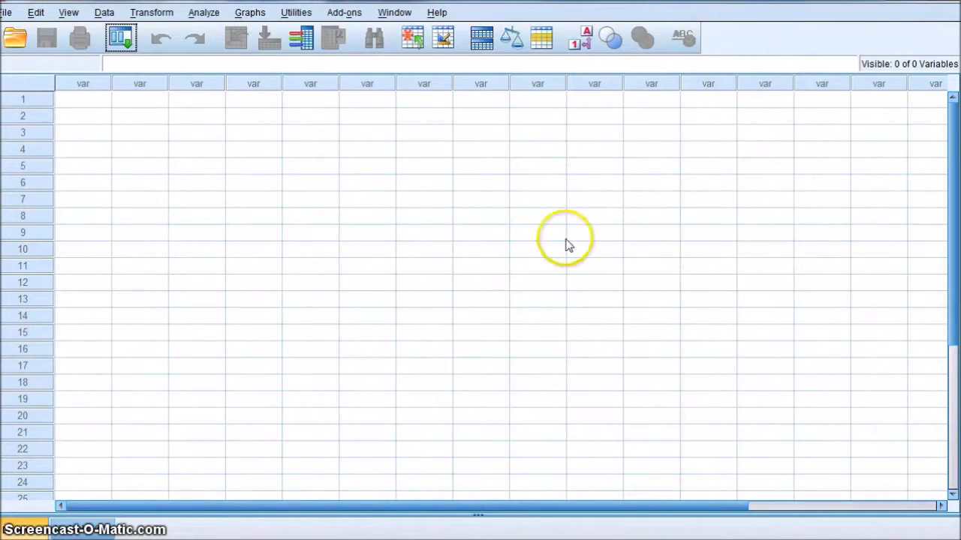
click(89, 531)
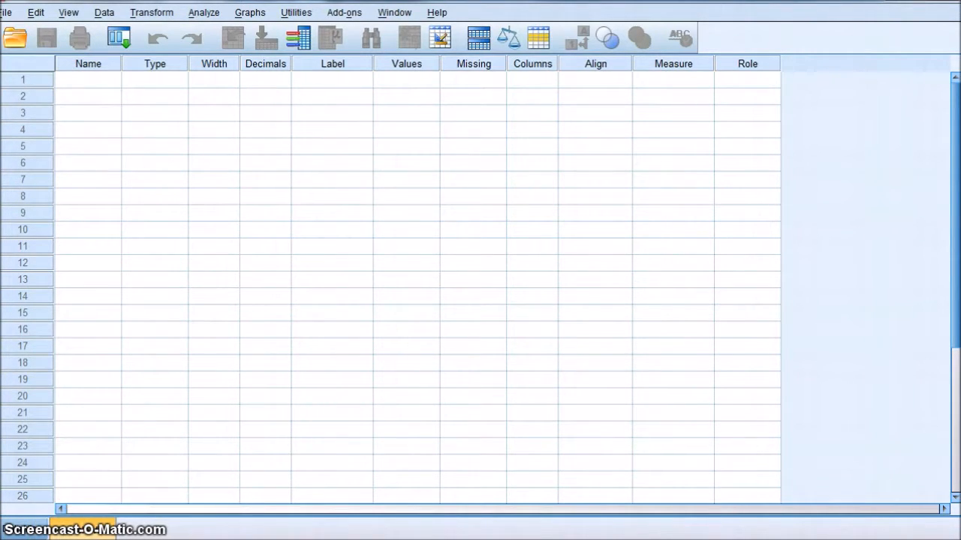
Step: Bring up the Target Market Analysis survey in Firefox and place the SPSS Data Editor window over it with question 1 still readable
mouse_move(154, 539)
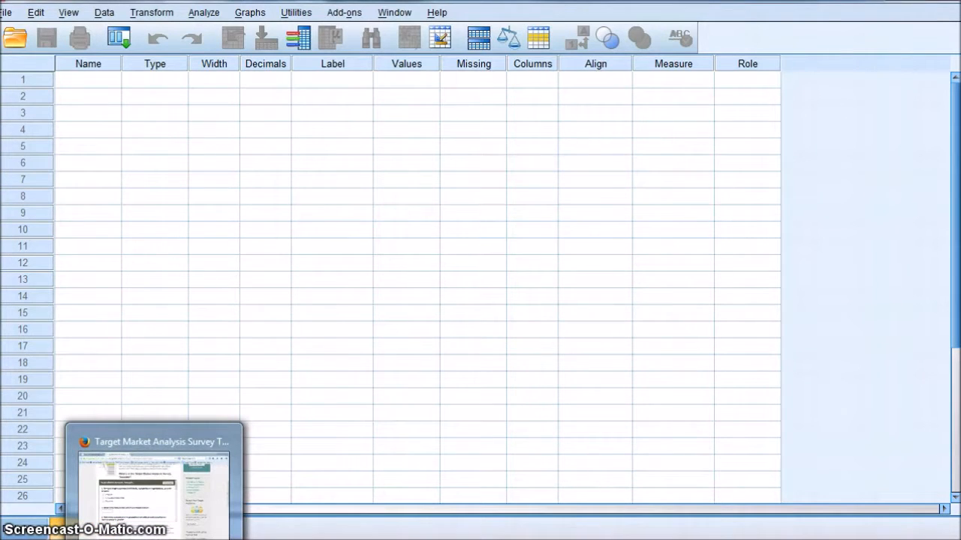
click(154, 538)
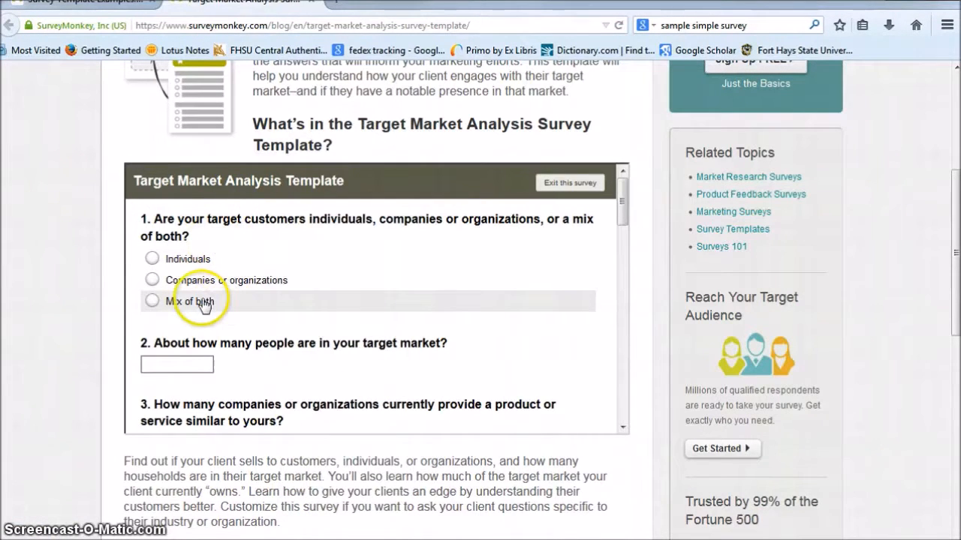
mouse_move(215, 480)
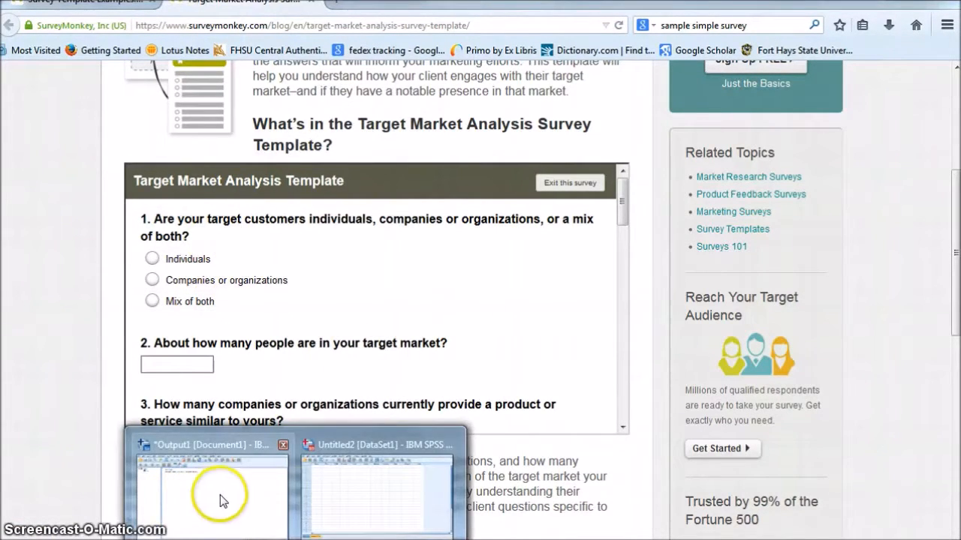
click(350, 500)
drag(600, 2, 581, 248)
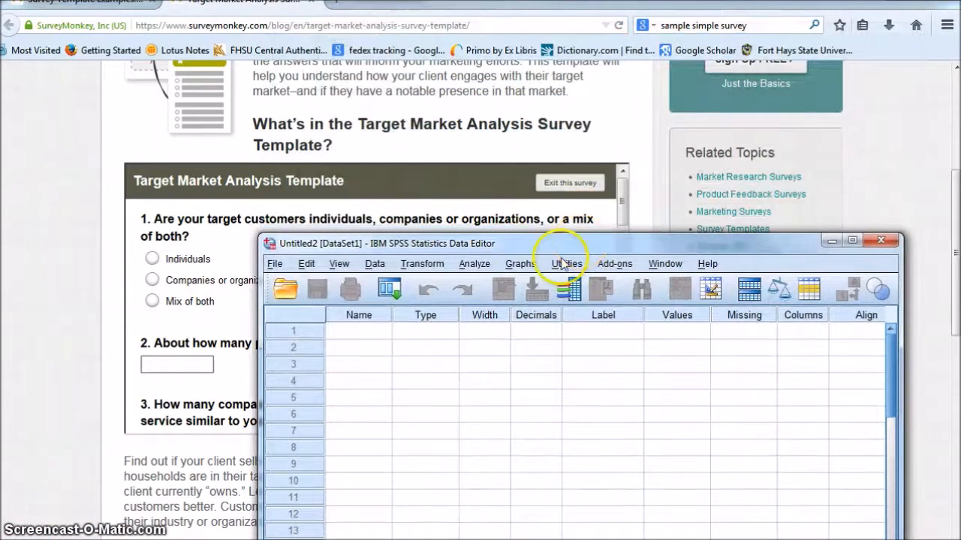
Step: Name the first variable Target_customers
click(382, 332)
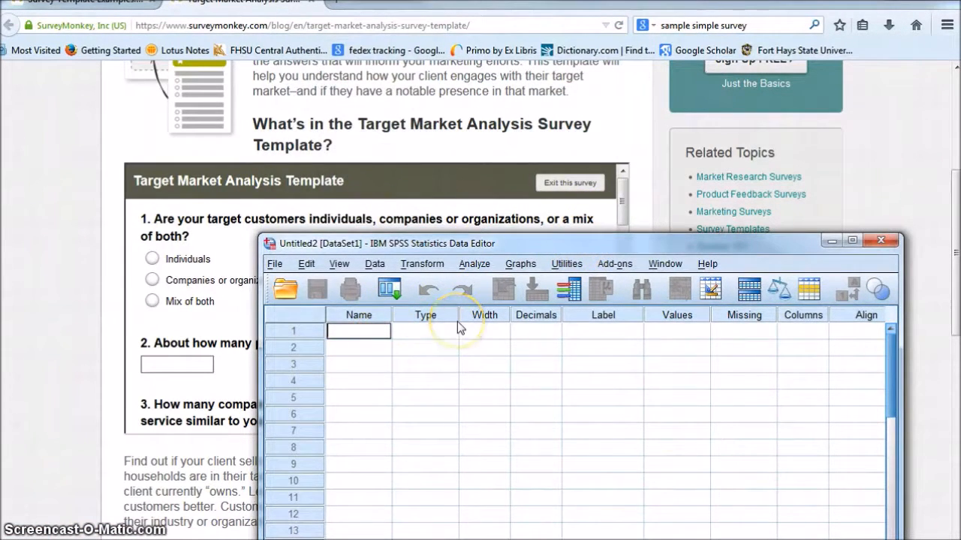
text(Targetcust)
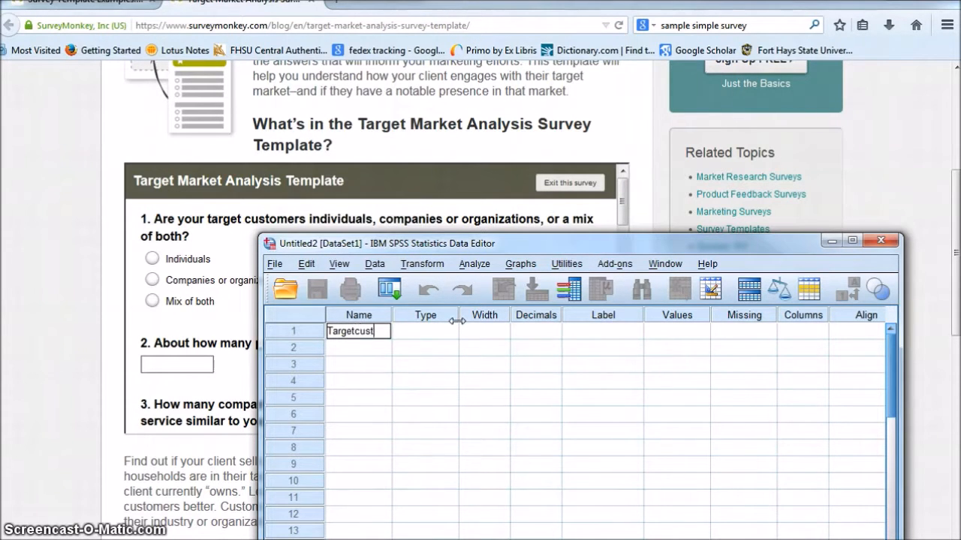
text(omers)
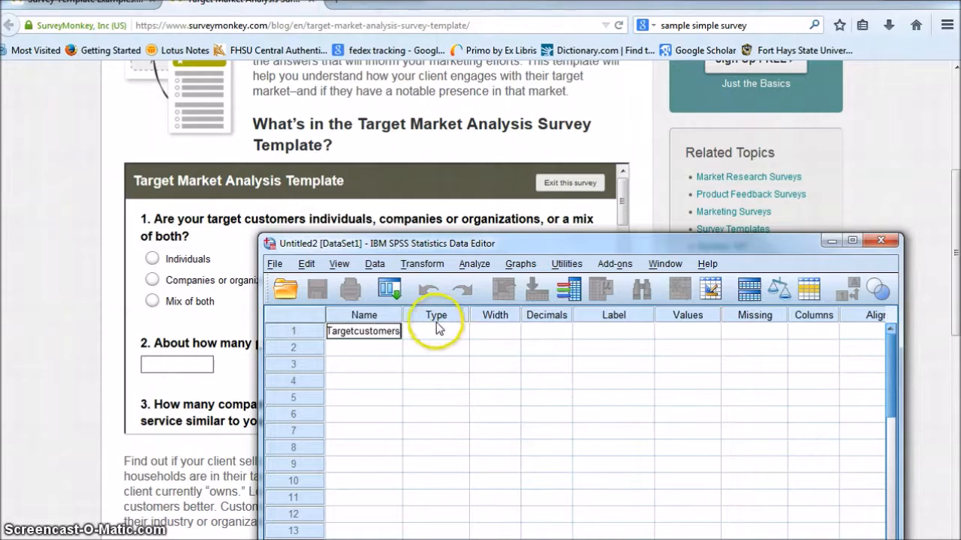
click(354, 331)
key(Delete)
text(C)
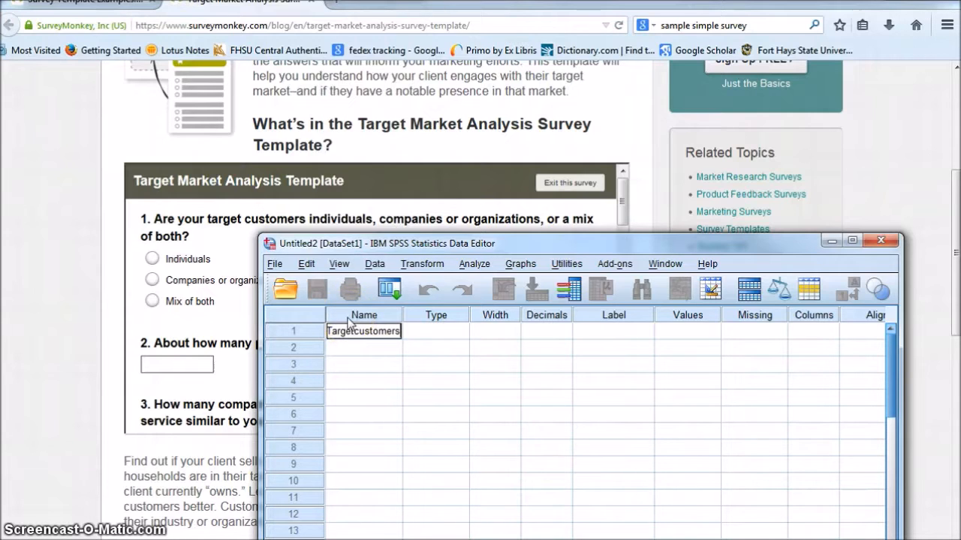
click(352, 331)
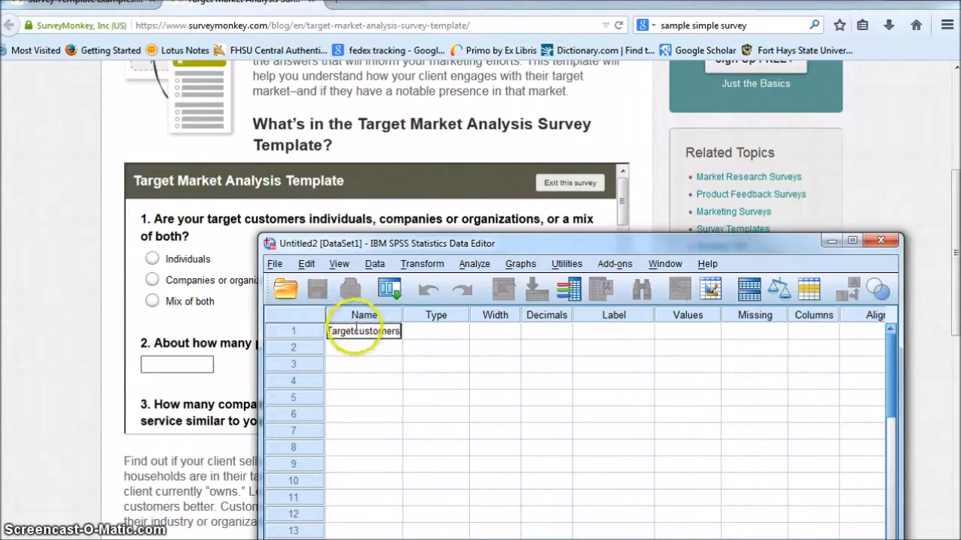
text(_)
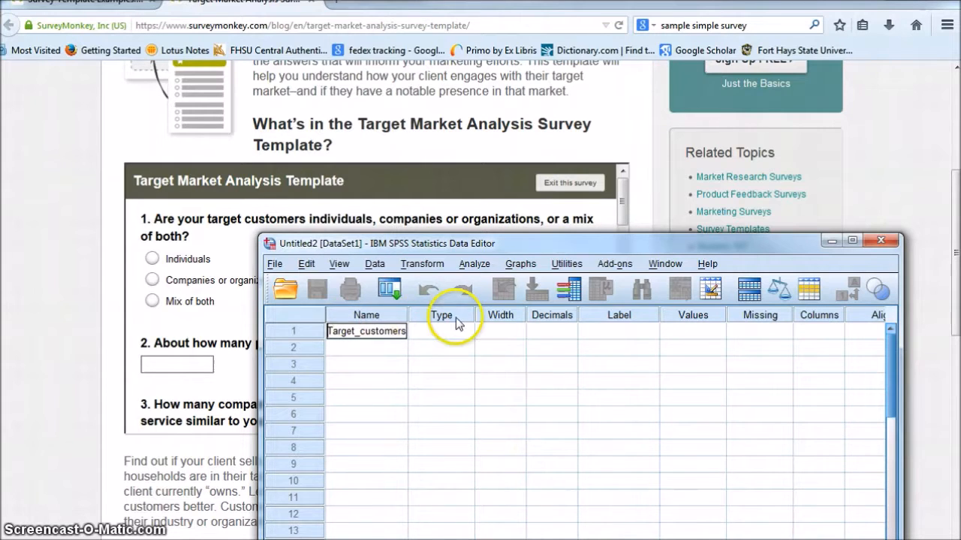
text(Q1)
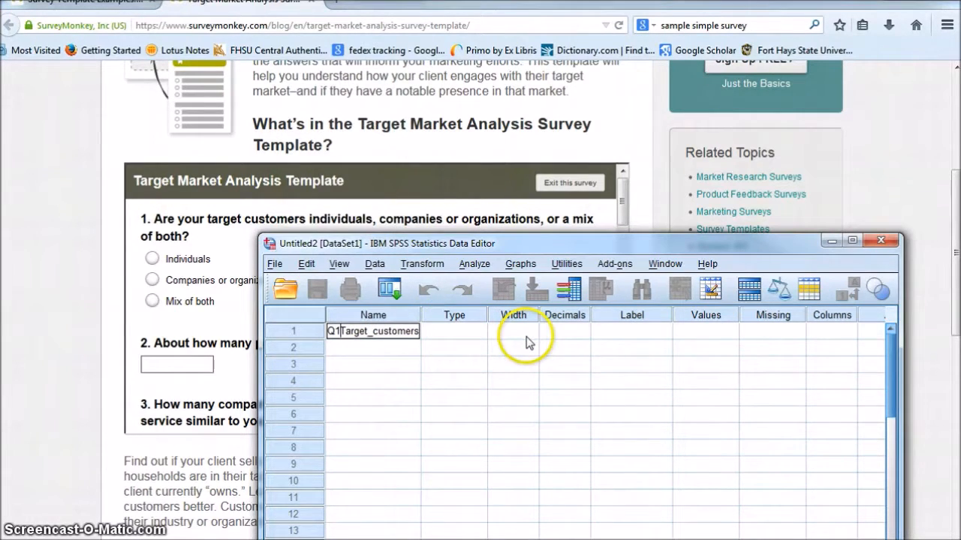
key(BackSpace)
key(BackSpace)
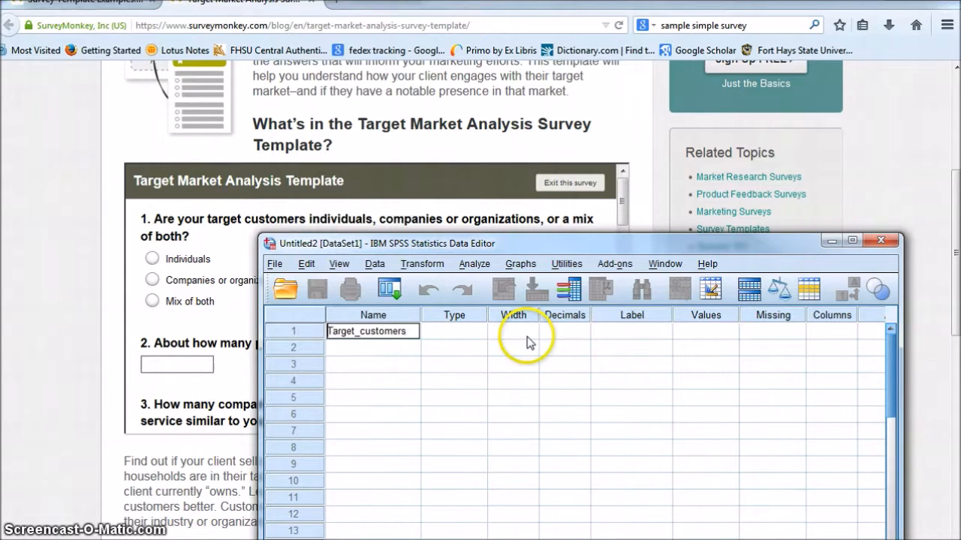
Step: Set the Target_customers variable to 0 decimals
key(Tab)
key(Tab)
key(Tab)
click(583, 335)
click(583, 335)
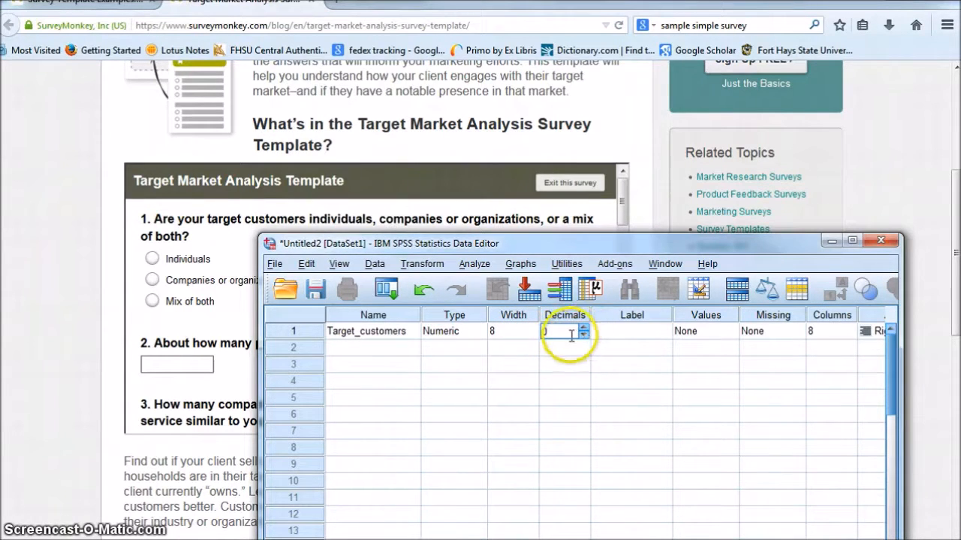
Step: Label the Target_customers variable "Are your target custoemrs individuals, companies or organizations, or a mix of both?"
click(627, 335)
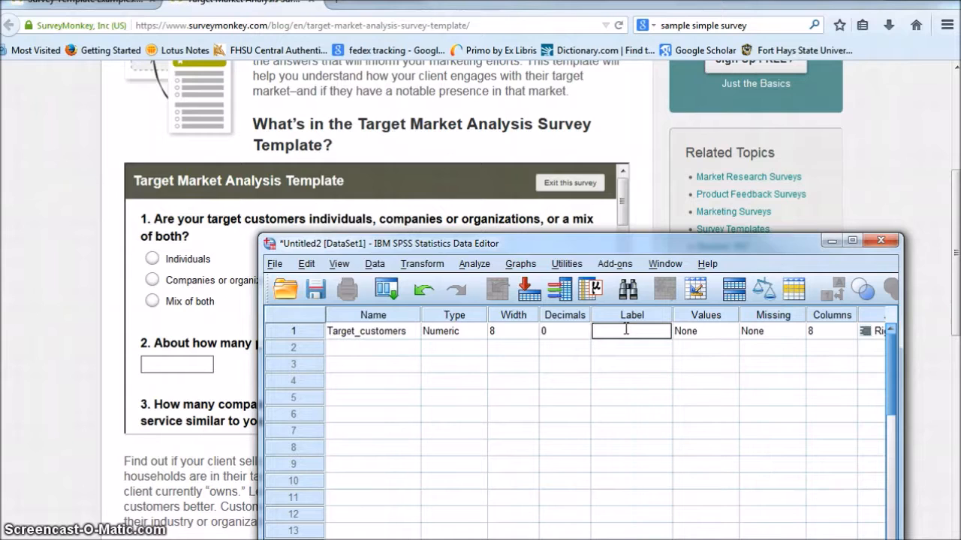
text(Are your target custoemrs individ)
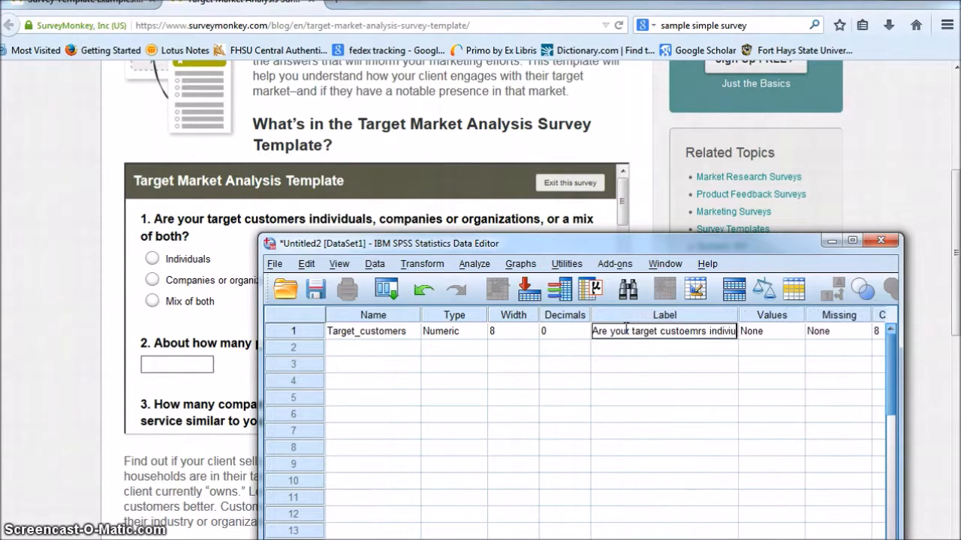
text(ua)
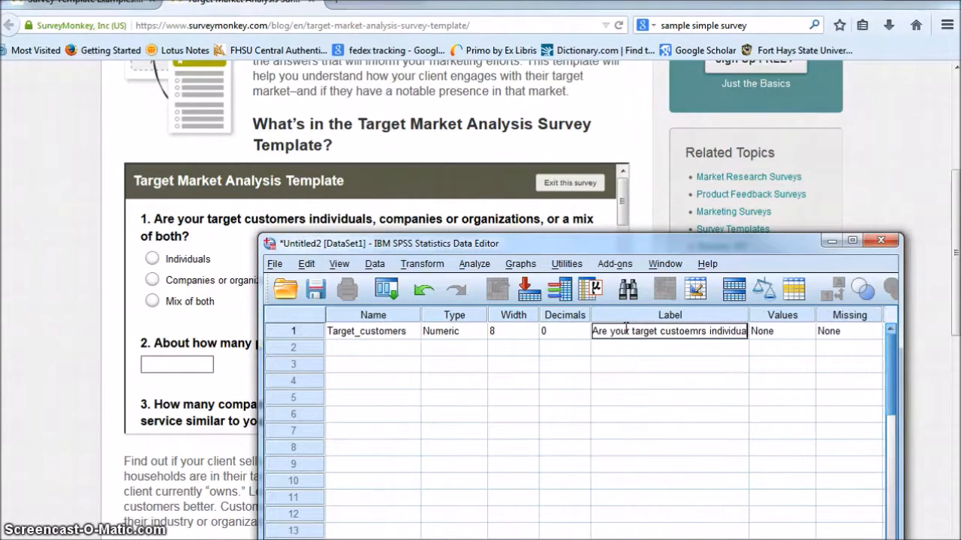
text(ls, companies)
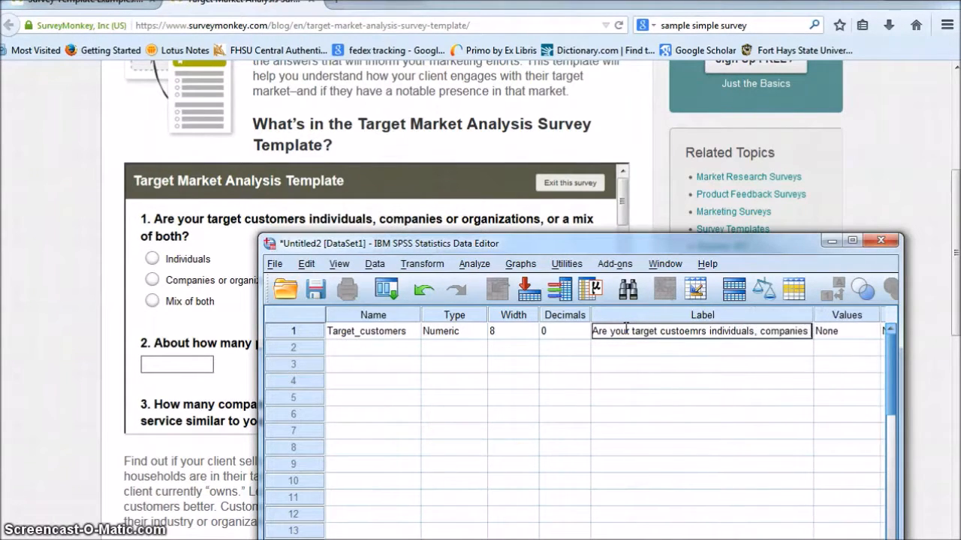
text( or organiz)
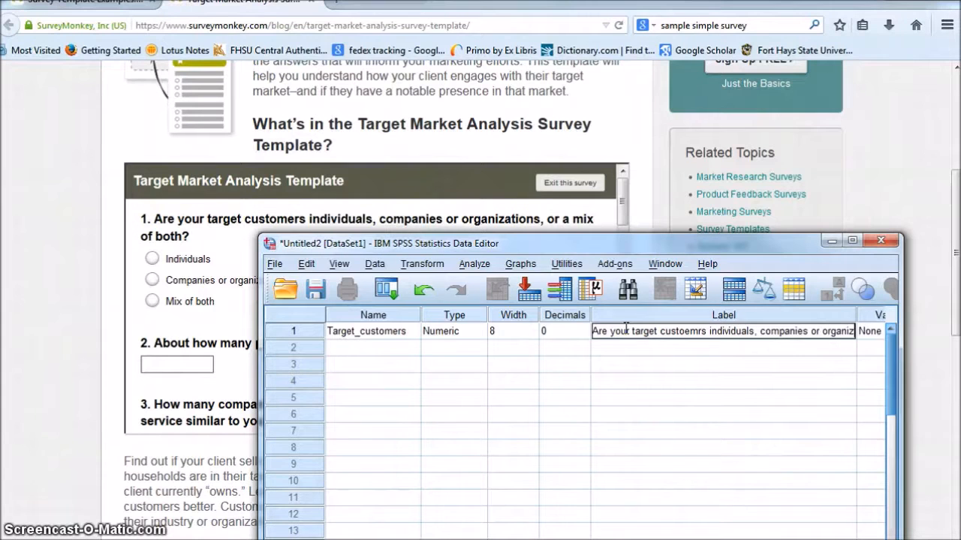
text(ations,)
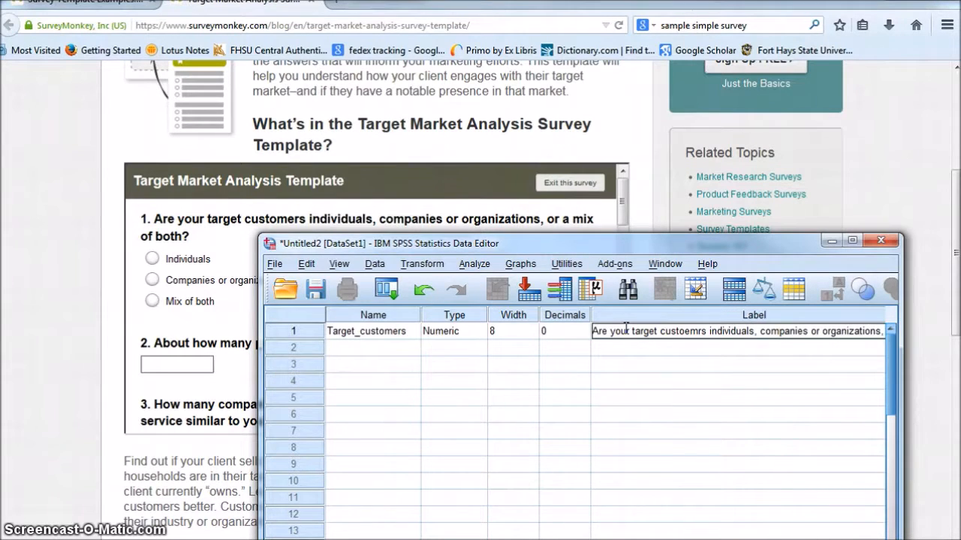
text( or a mix of both?)
Step: Reposition the Data Editor window so the answer choices of survey question 1 can be read beside the Values column
drag(584, 244, 488, 108)
drag(466, 440, 671, 461)
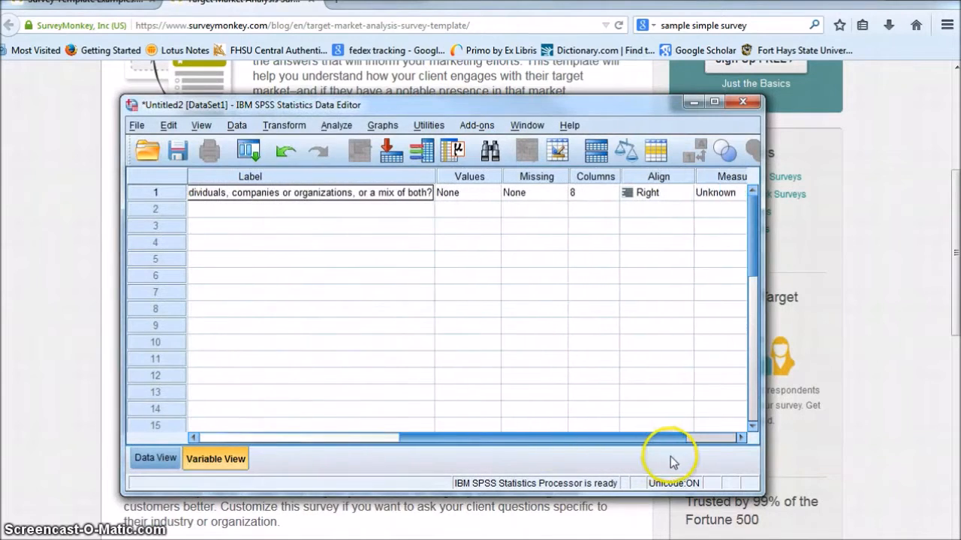
click(481, 196)
click(487, 193)
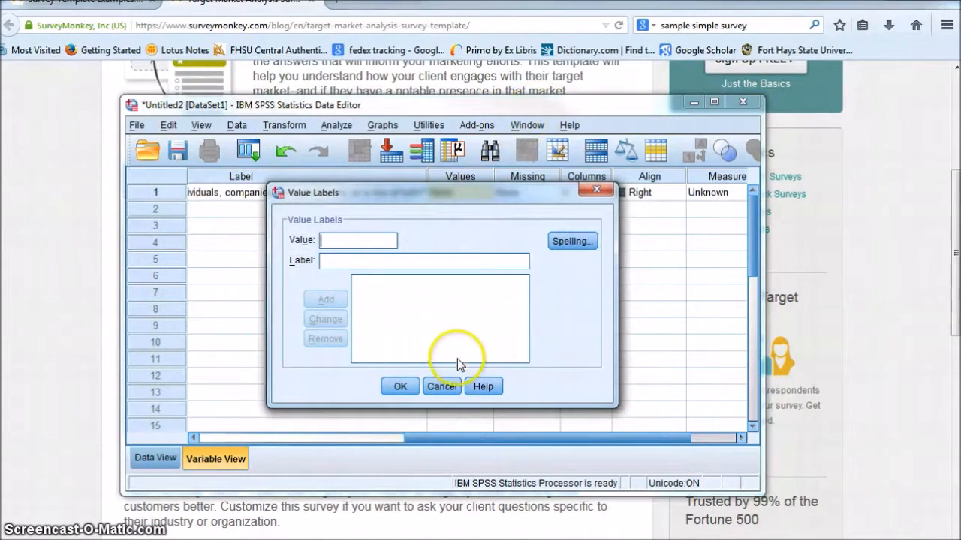
click(442, 386)
drag(492, 107, 662, 136)
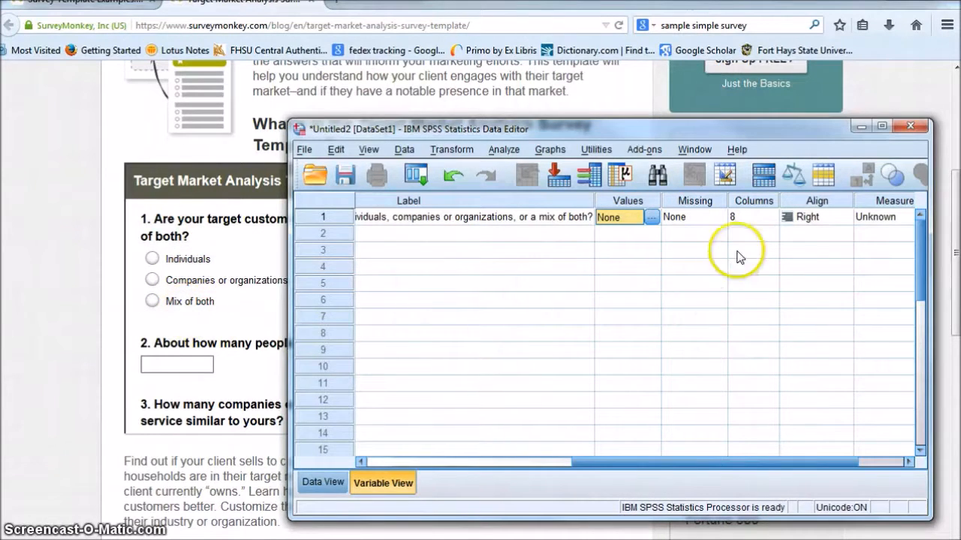
Step: Define value labels for Target_customers: 1 = Individuals, 2 = Companies or organizations, 3 = Mix of both
click(651, 217)
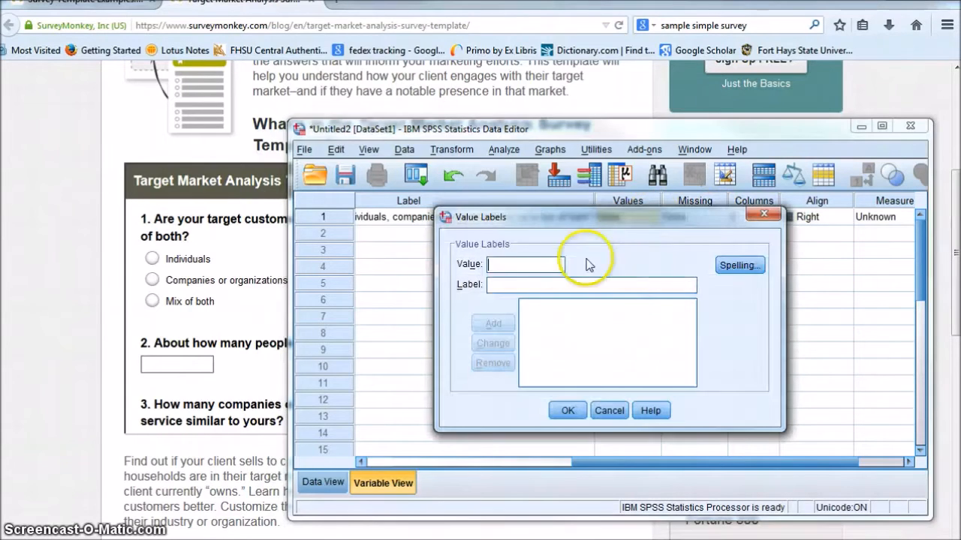
text(1)
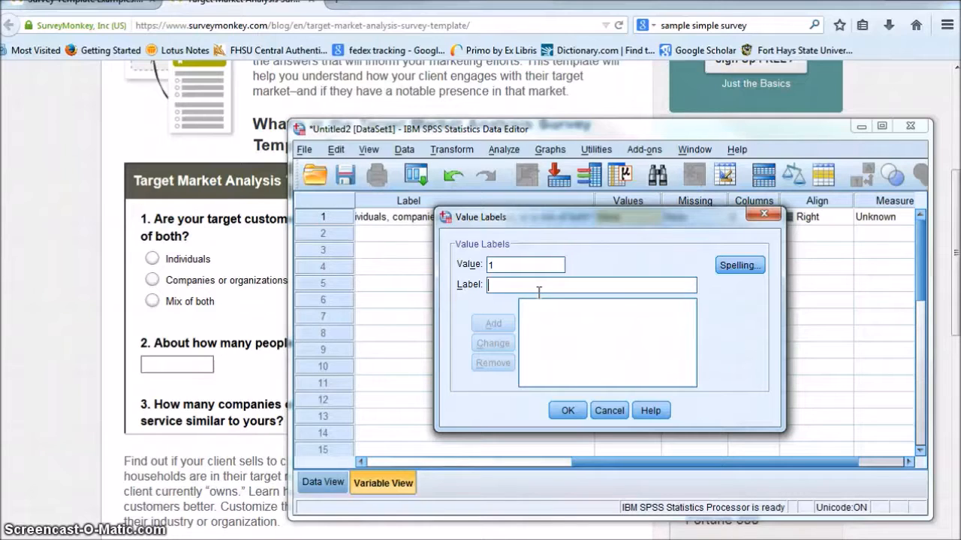
text(Individuals)
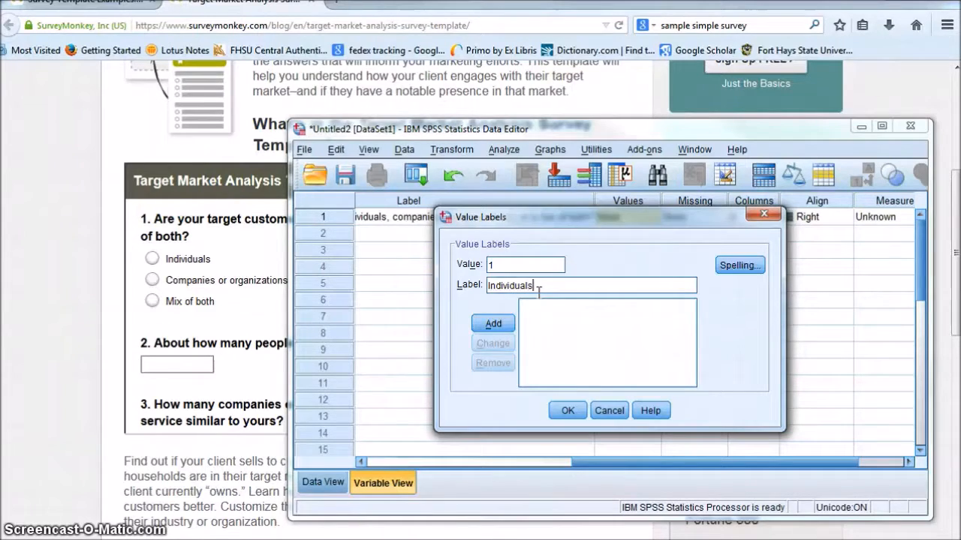
key(Return)
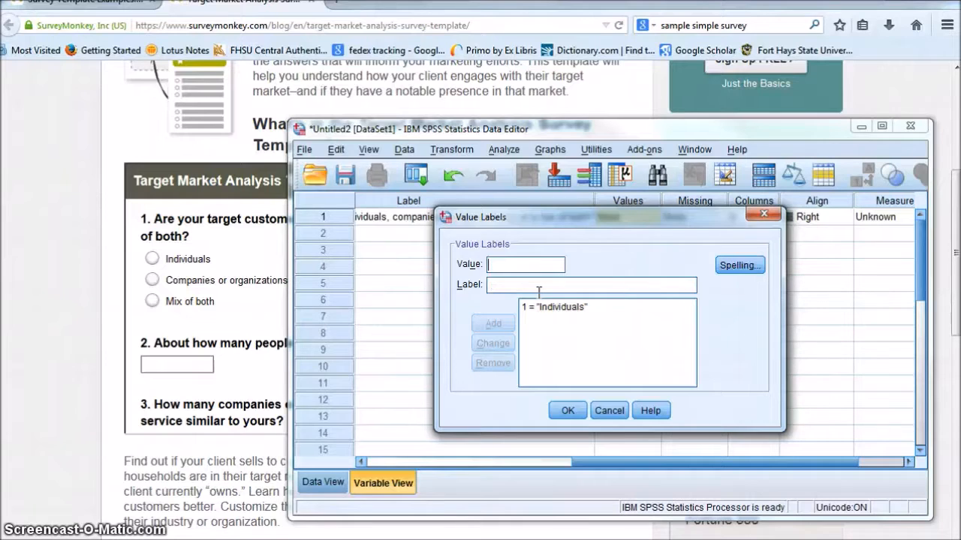
text(2)
text(Companies or)
text( organizations)
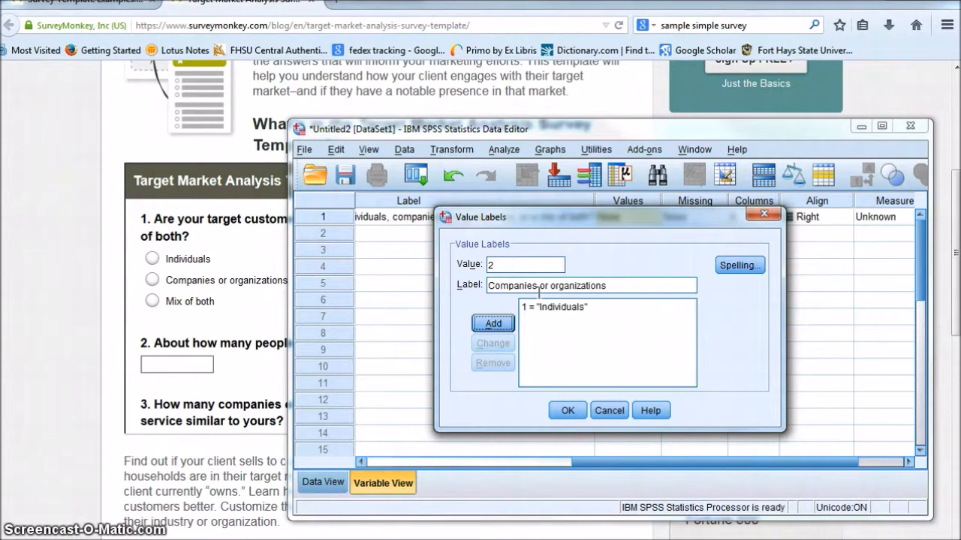
key(Return)
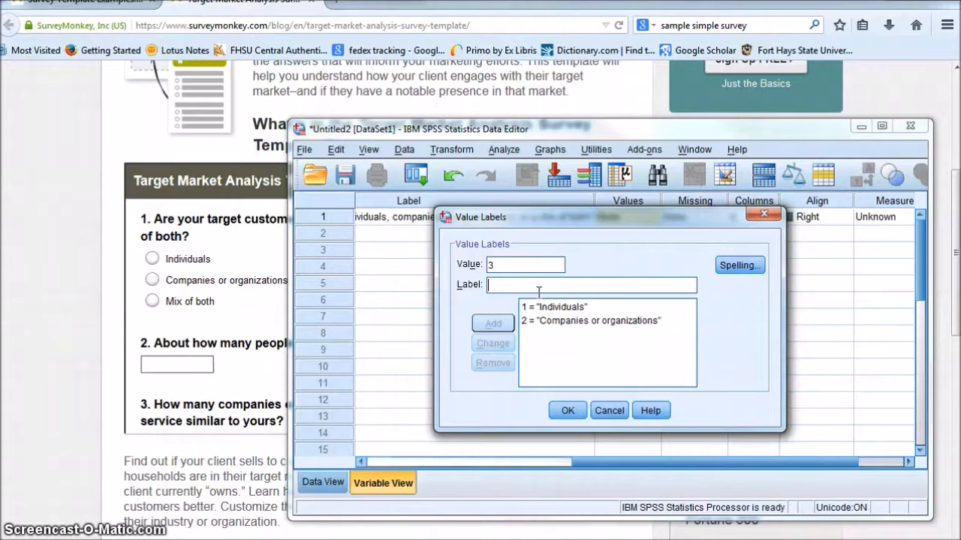
text(Mi)
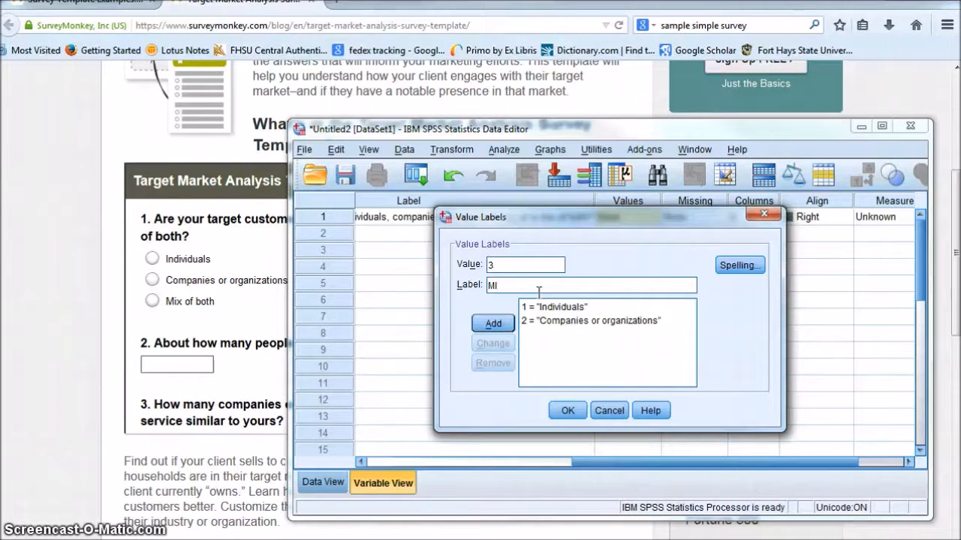
text(x of both)
key(Return)
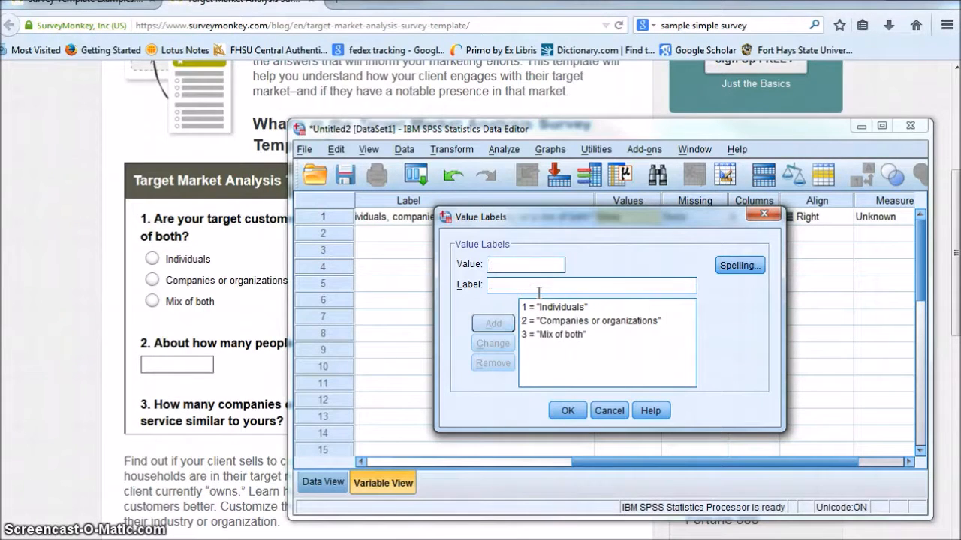
click(568, 410)
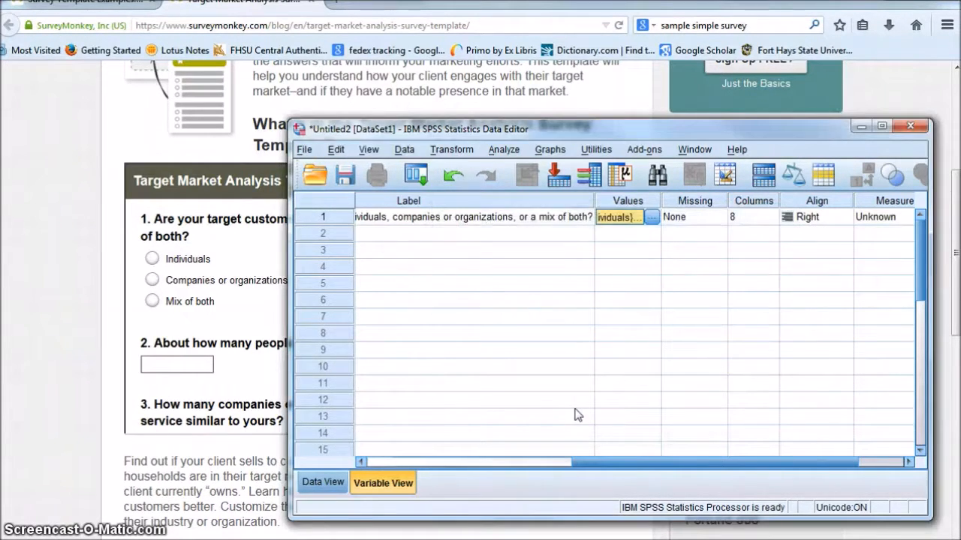
Step: Set the measurement level of the Target_customers variable to Nominal
drag(609, 471, 823, 458)
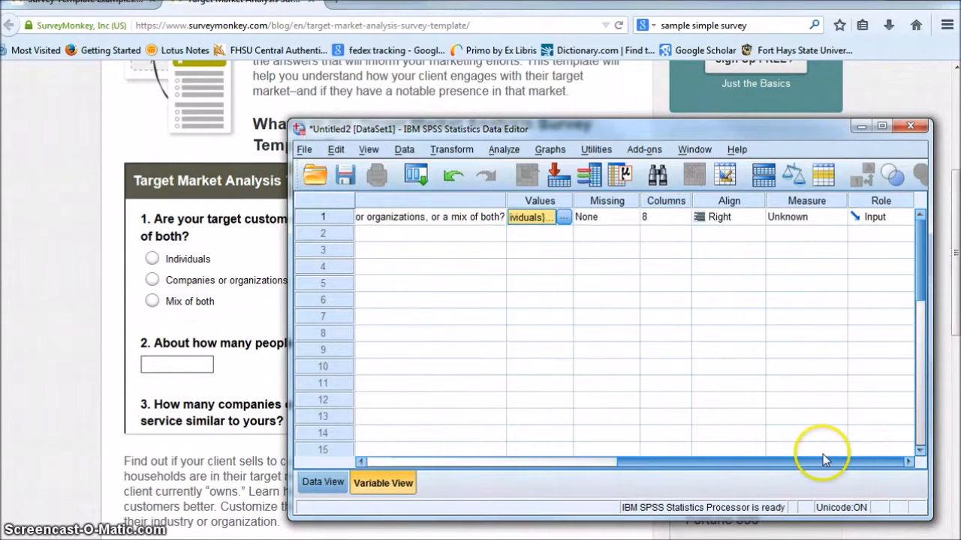
click(836, 217)
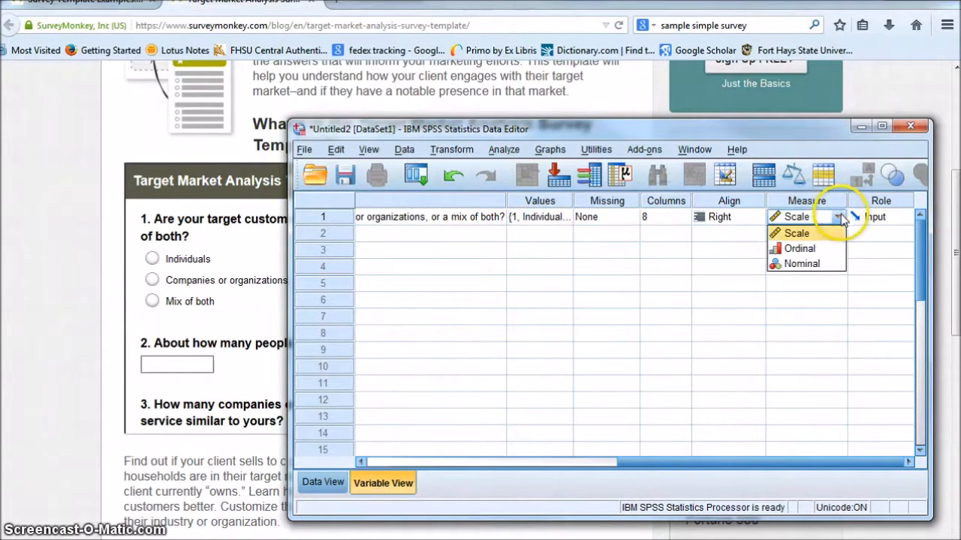
click(800, 263)
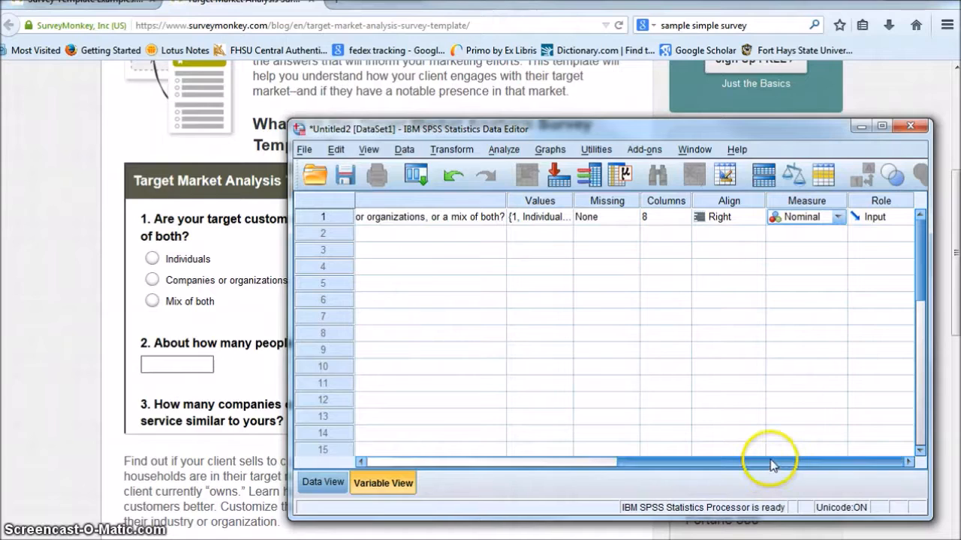
Step: Add a second variable named Number_of_people for survey question 2 and set it to 0 decimals
drag(774, 465, 456, 440)
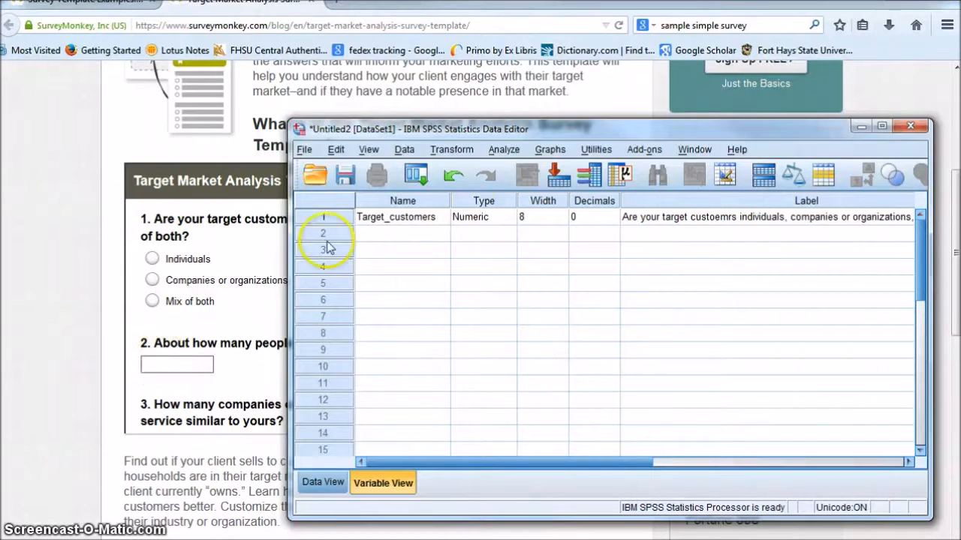
drag(384, 132, 406, 159)
click(444, 255)
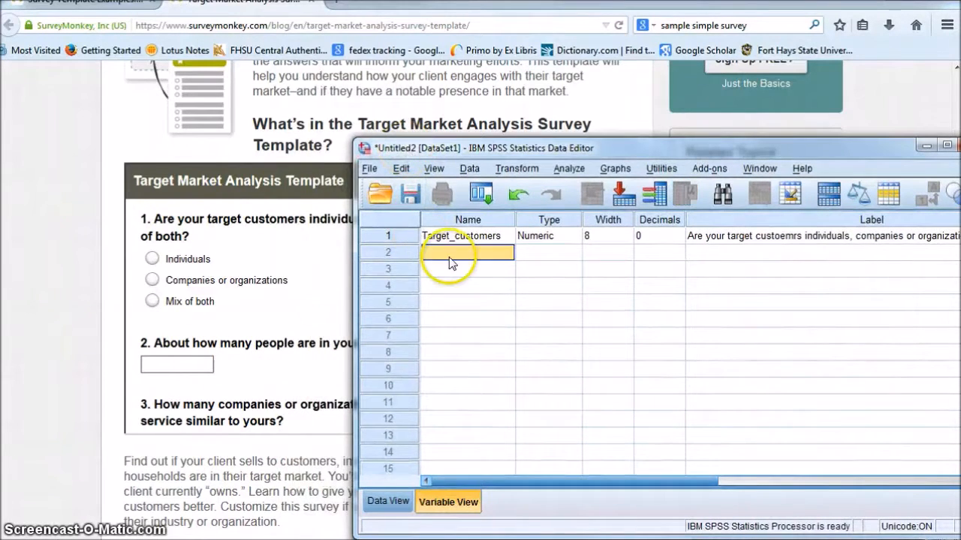
text(Number_of_people)
key(Tab)
key(Tab)
key(Tab)
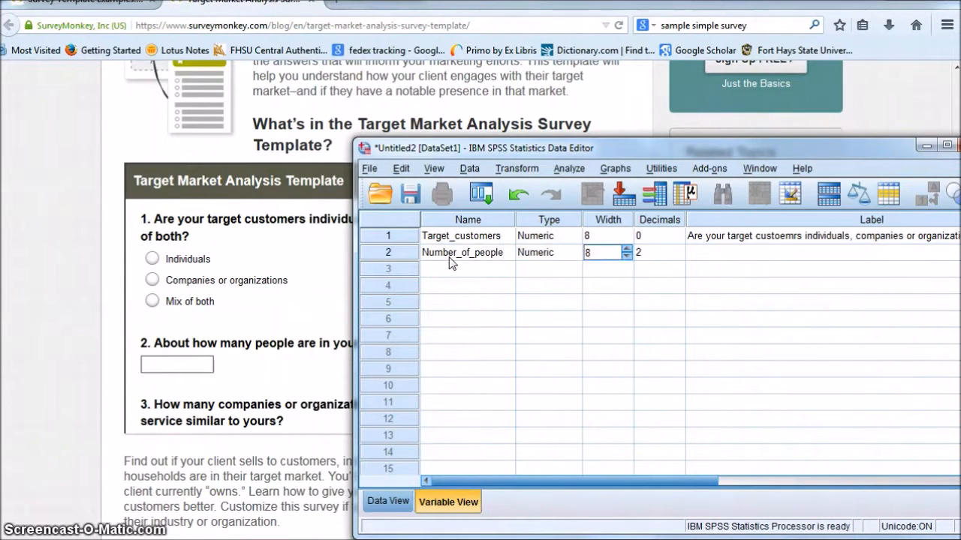
text(0)
key(Tab)
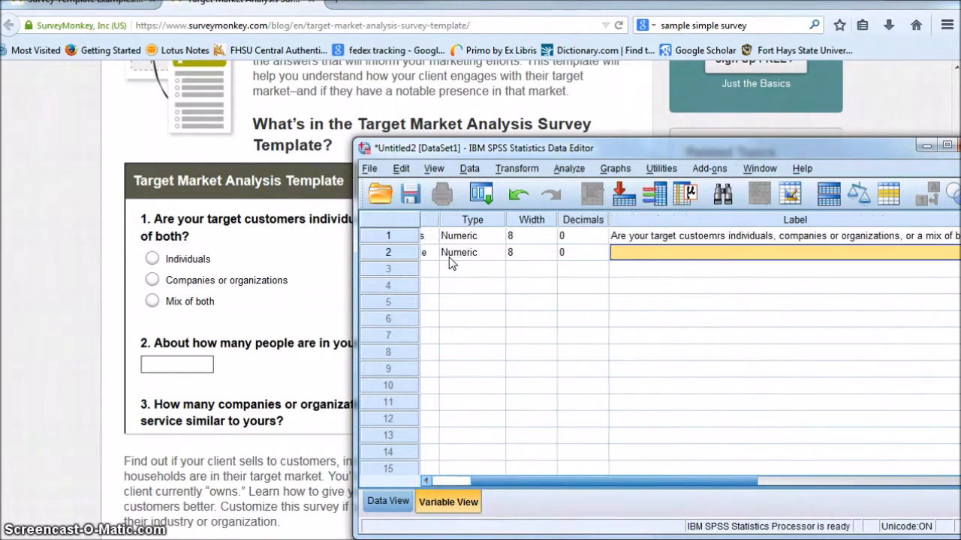
Step: Label the Number_of_people variable "About how many people are in your target market"
click(657, 257)
text(About how)
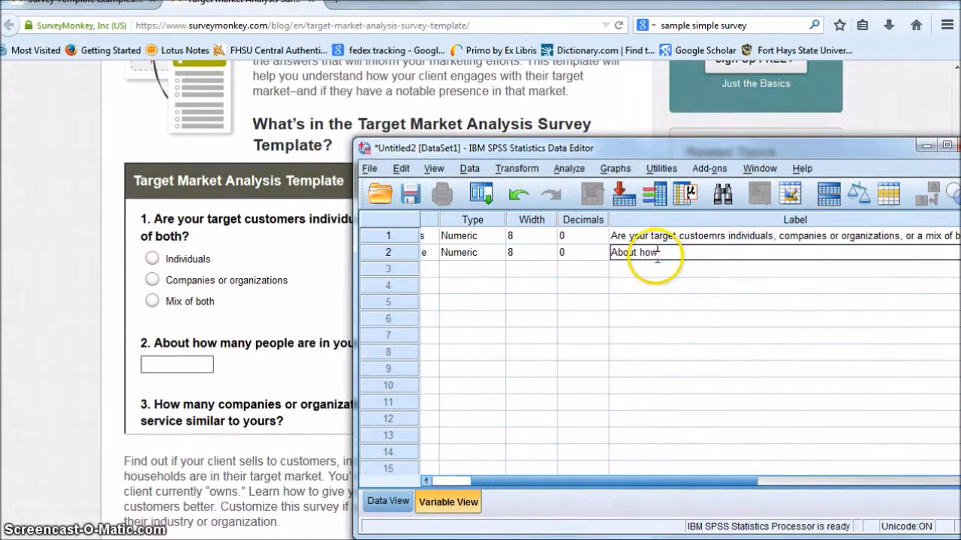
text( many people are in your target)
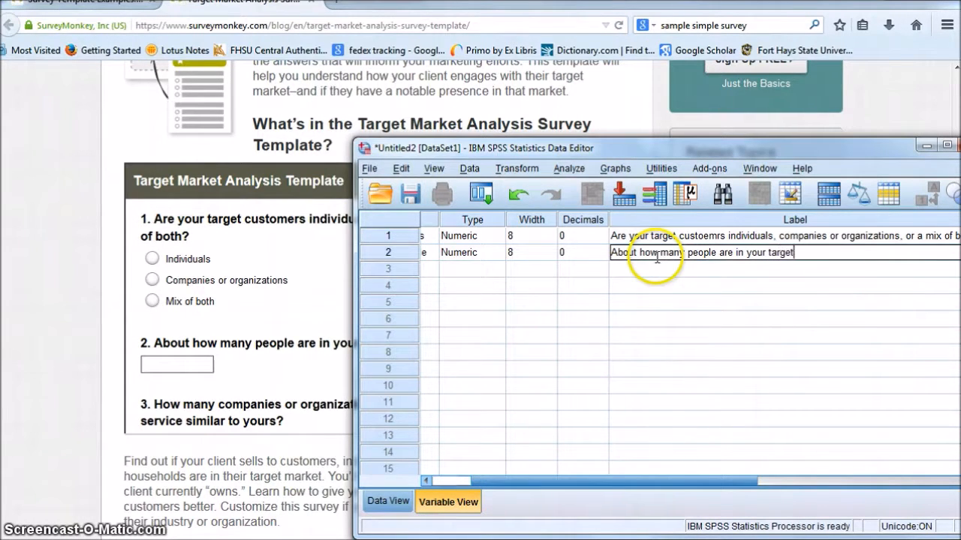
text( market)
key(Tab)
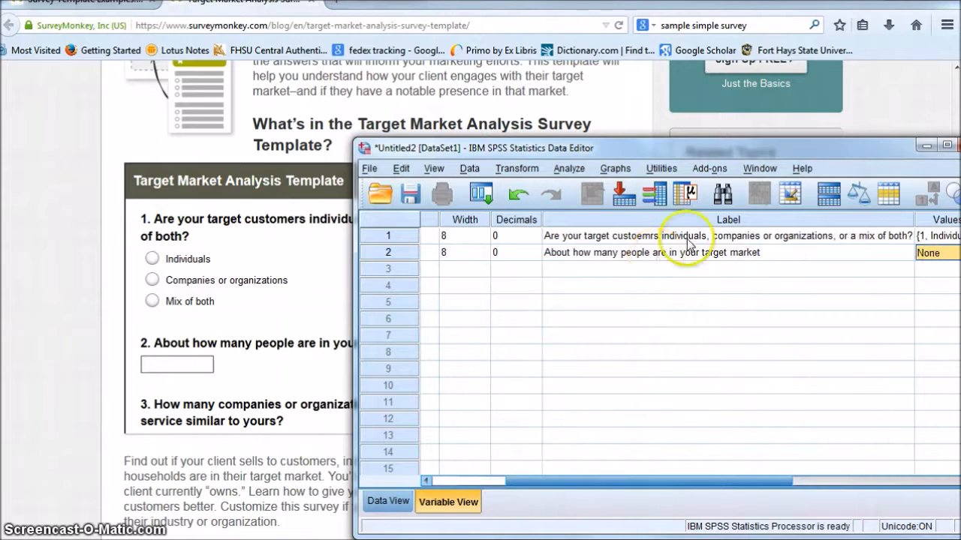
Step: Start value labels for Number_of_people by coding value 1 as "1-10"
drag(717, 158, 571, 54)
drag(681, 377, 782, 381)
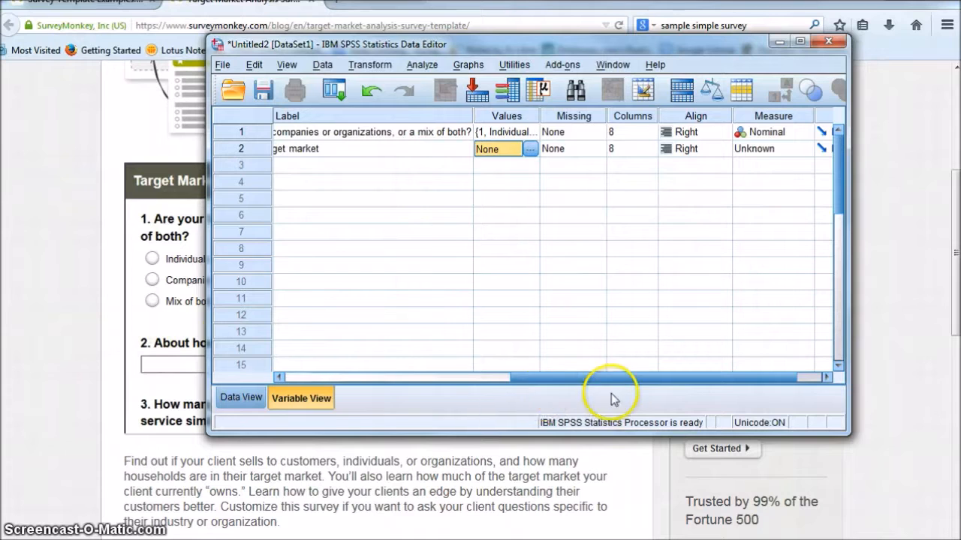
drag(608, 385, 643, 401)
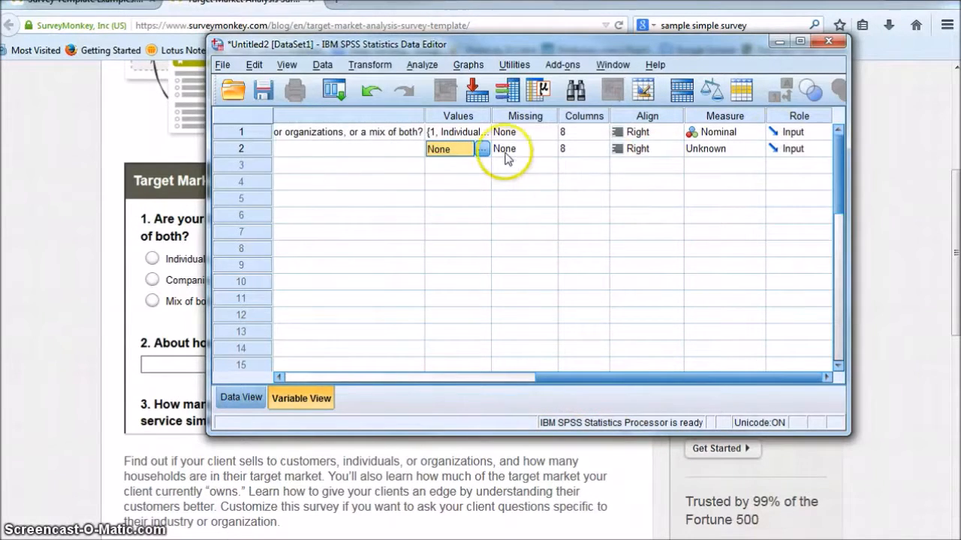
click(481, 149)
text(1)
click(460, 202)
text(1-1)
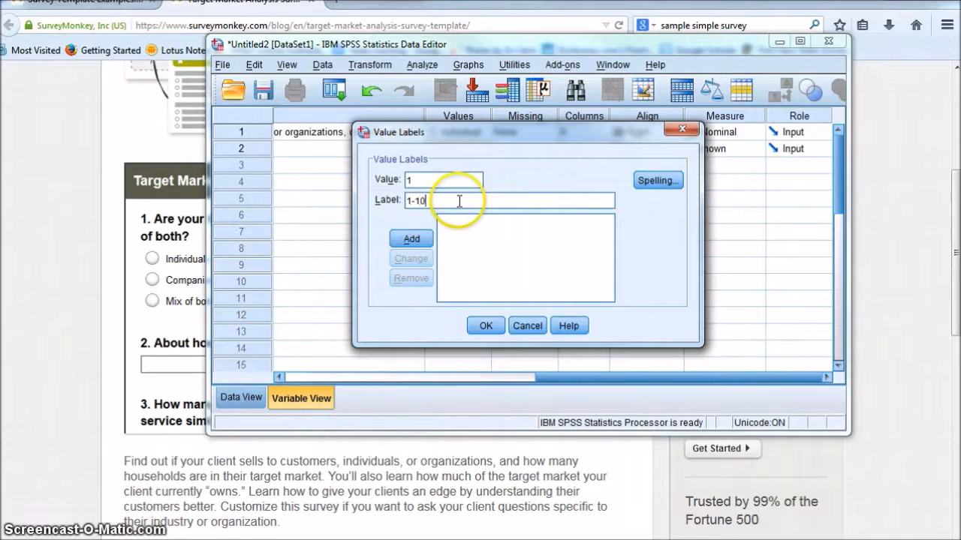
text(0)
key(Return)
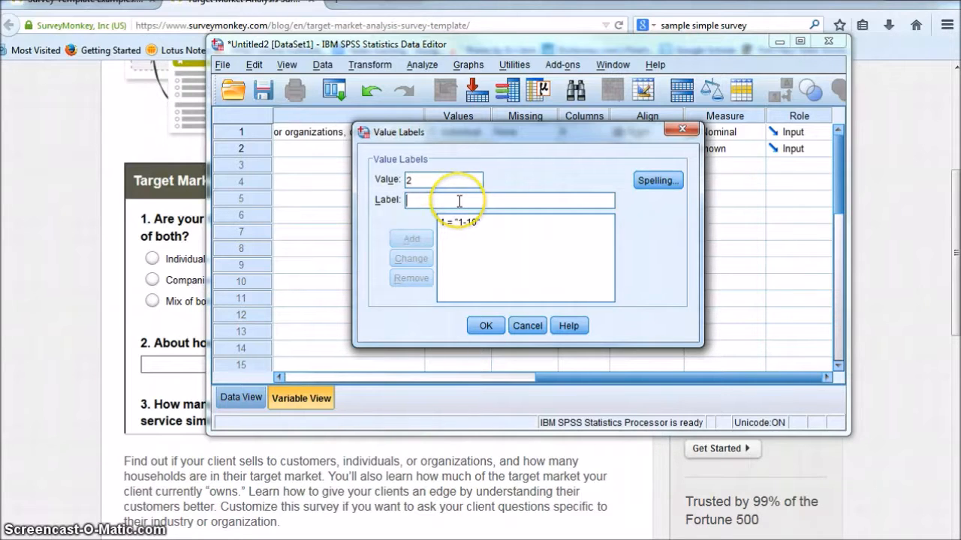
Step: Add value 2 with the label "11-22" for Number_of_people and apply the value labels
text(11-022)
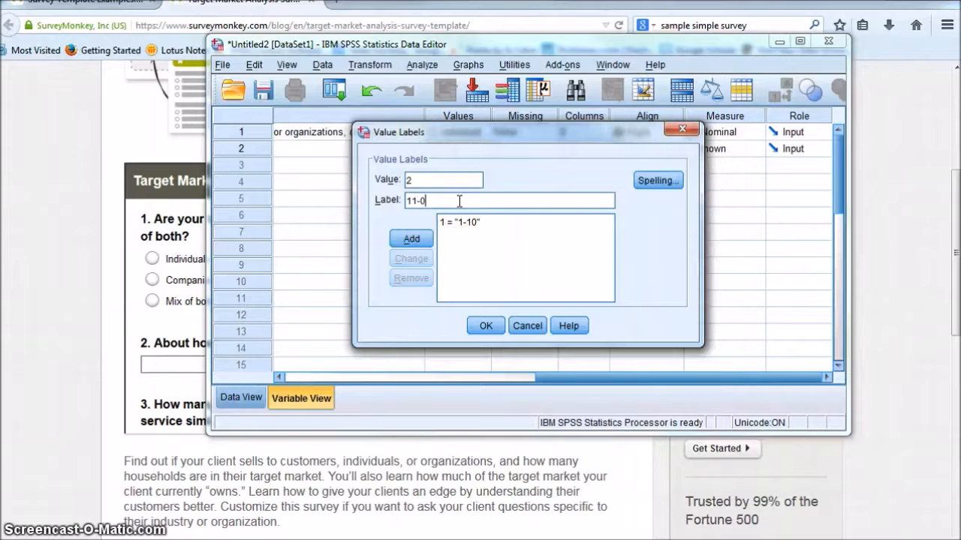
click(481, 193)
key(BackSpace)
key(BackSpace)
key(BackSpace)
text(22)
click(470, 236)
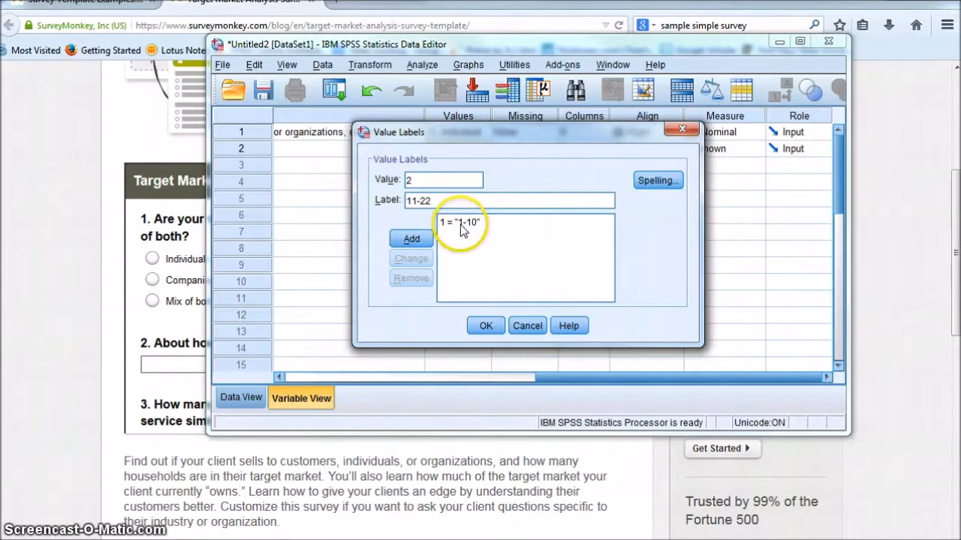
click(422, 241)
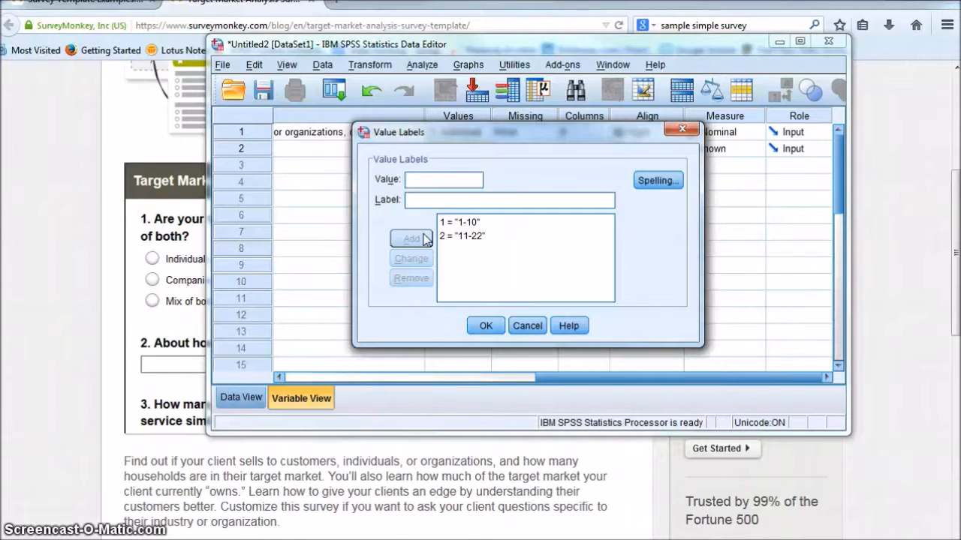
click(484, 324)
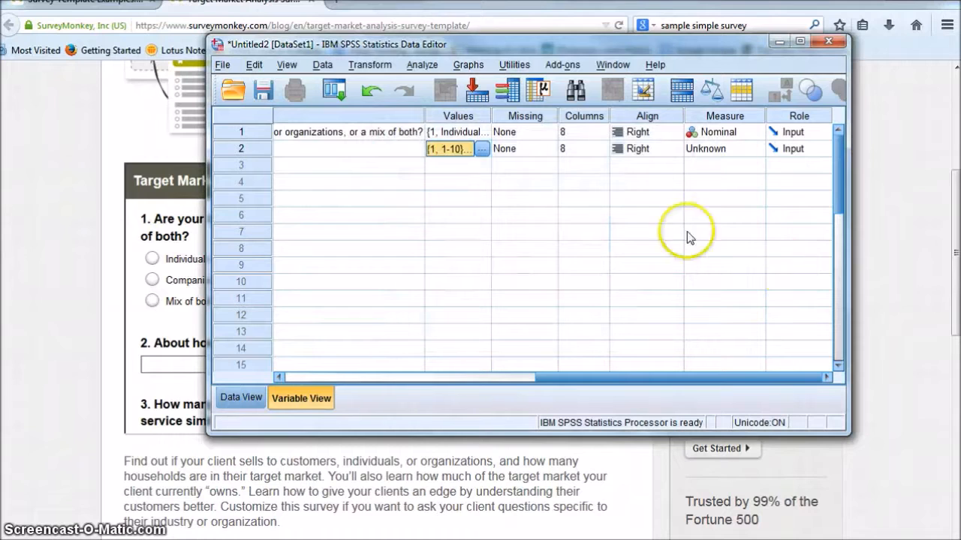
Step: Remove both value labels, 11-22 and 1-10, from Number_of_people
click(483, 150)
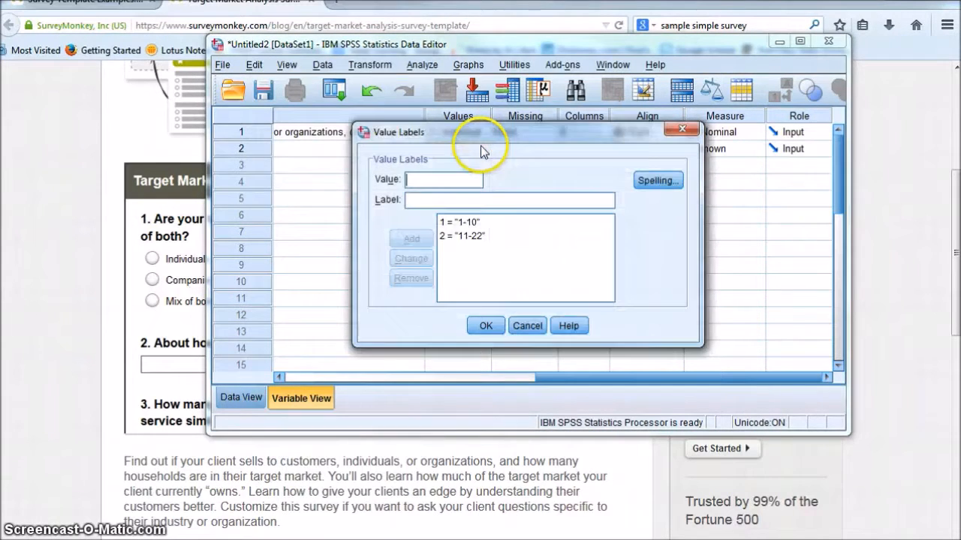
click(459, 236)
click(410, 279)
click(450, 222)
click(410, 277)
click(486, 325)
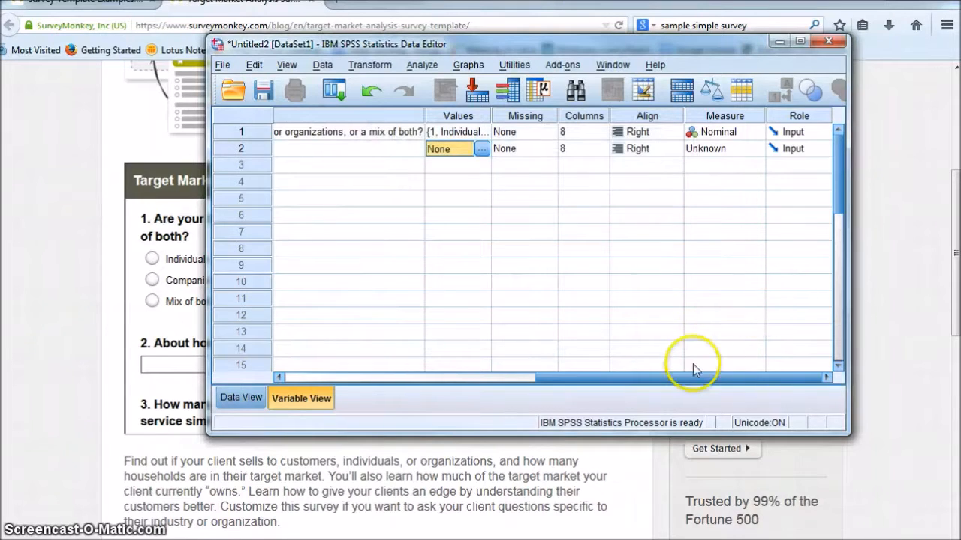
Step: Check the full question label of Target_customers in the data grid and review its defined value labels
drag(663, 378, 389, 384)
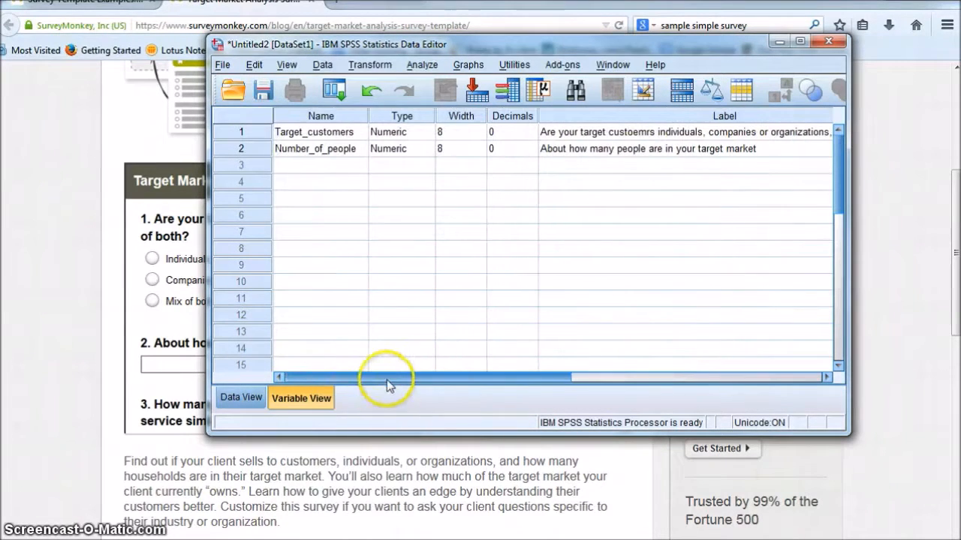
click(241, 398)
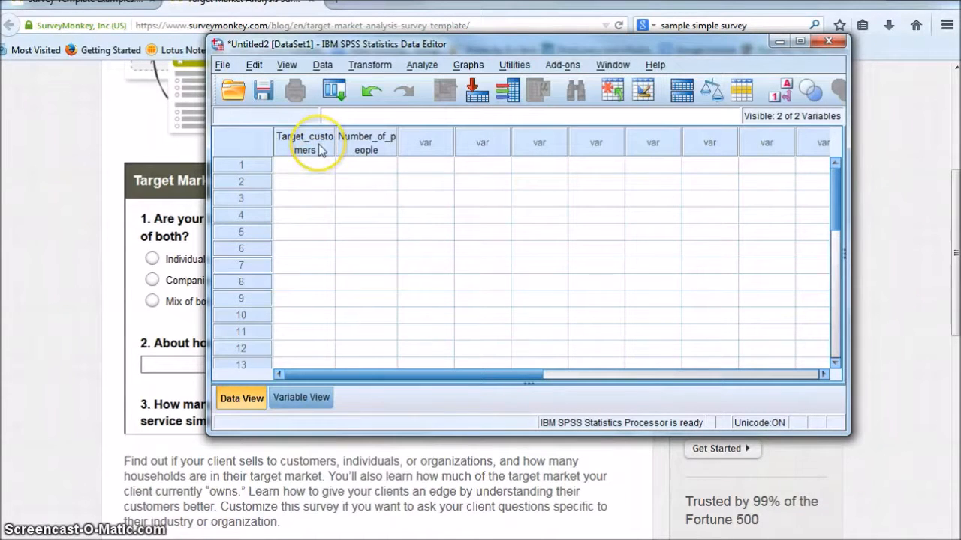
mouse_move(321, 150)
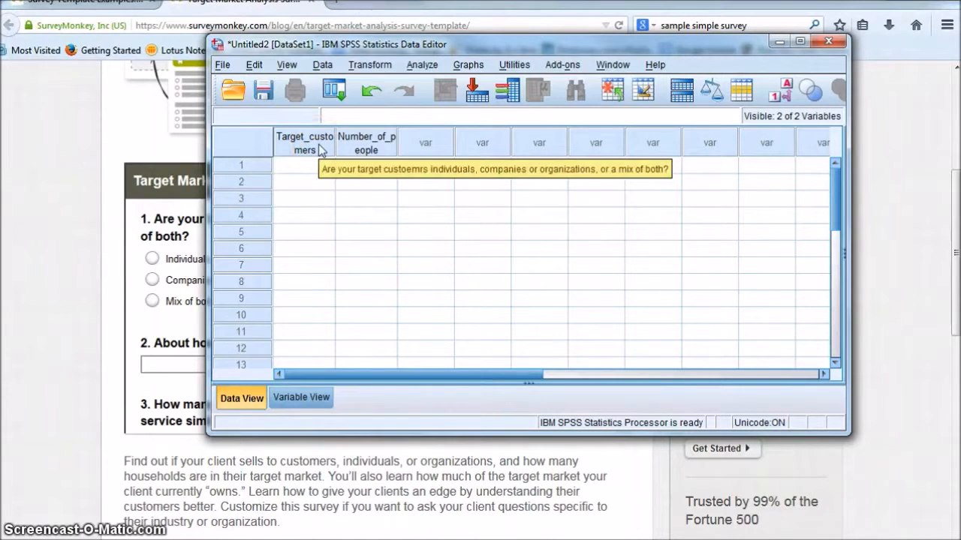
click(301, 397)
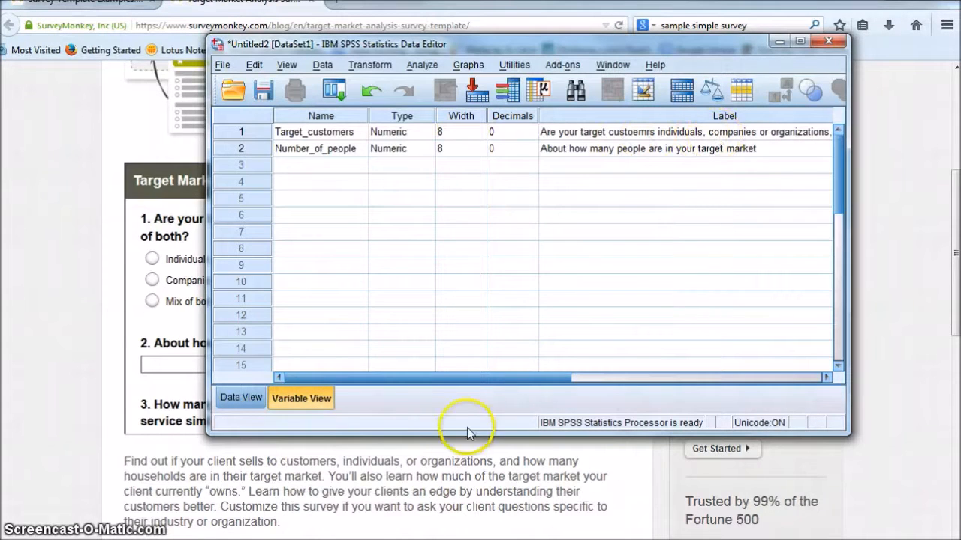
drag(521, 378, 798, 373)
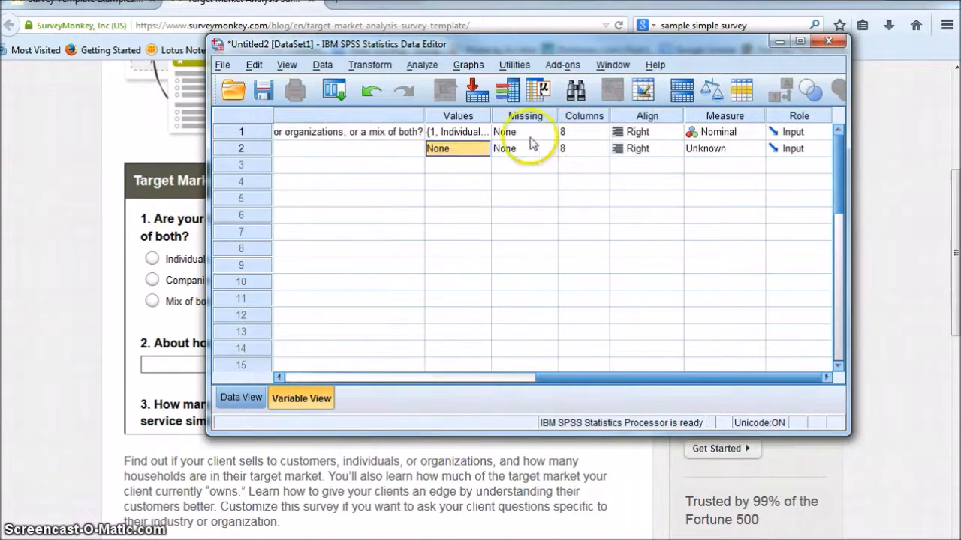
click(466, 132)
click(485, 132)
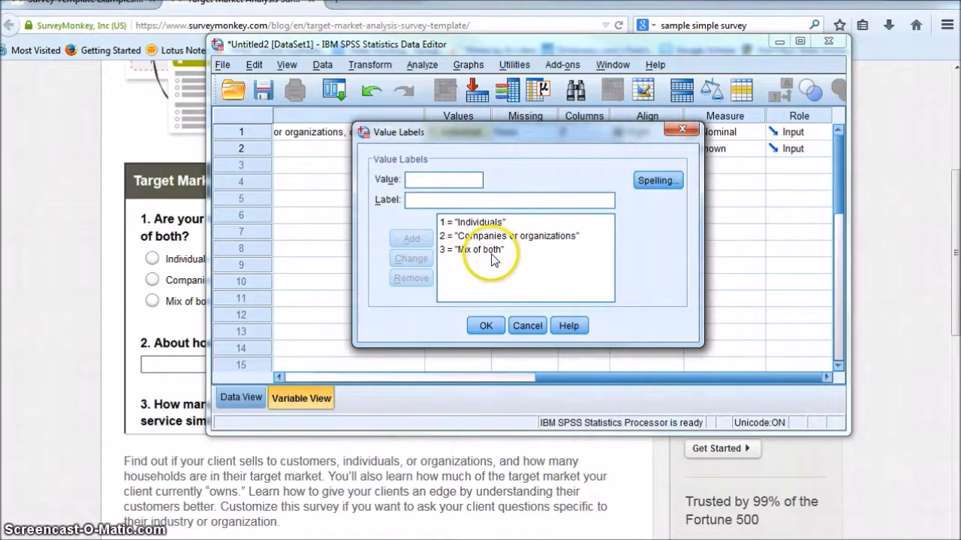
click(490, 328)
Step: Enter the first respondent's case in the data grid: Target_customers 3 and Number_of_people 45
click(241, 398)
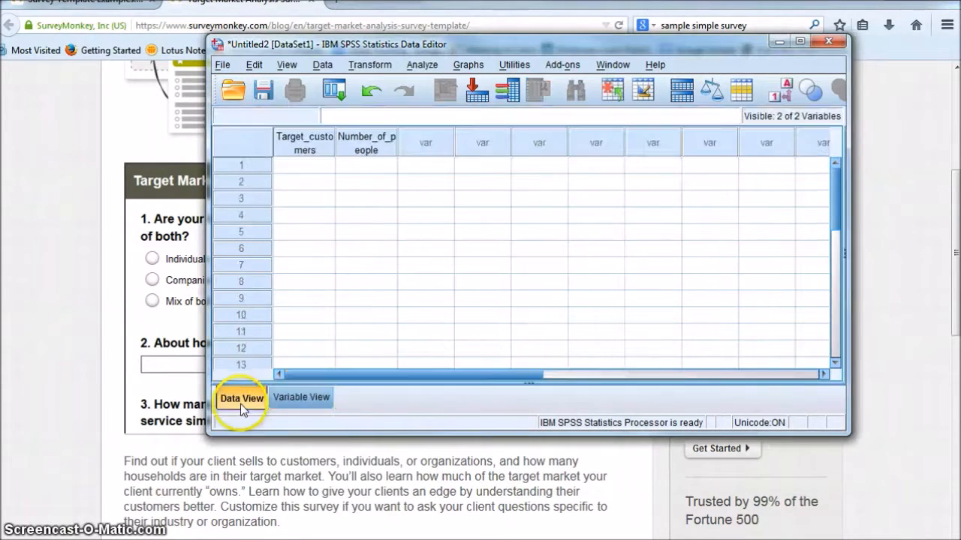
click(304, 165)
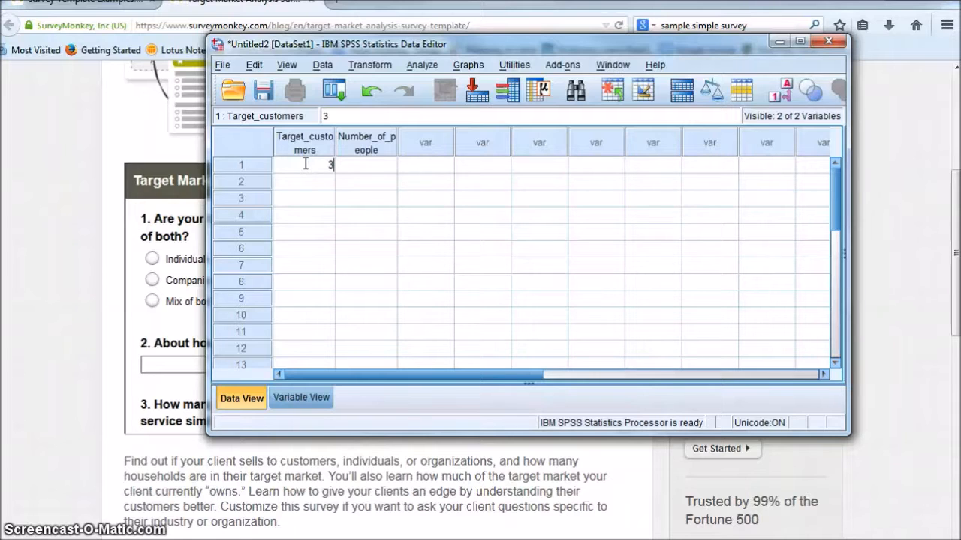
key(Tab)
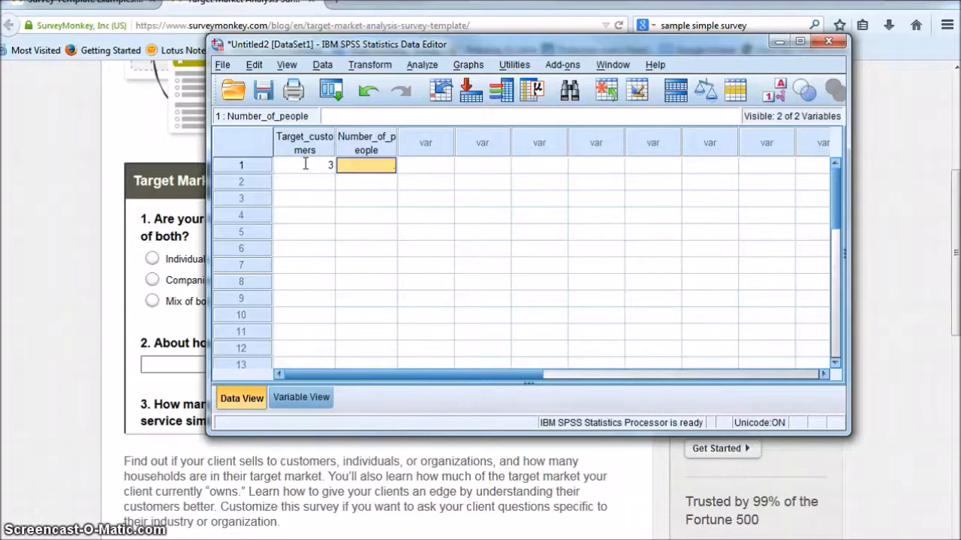
text(45)
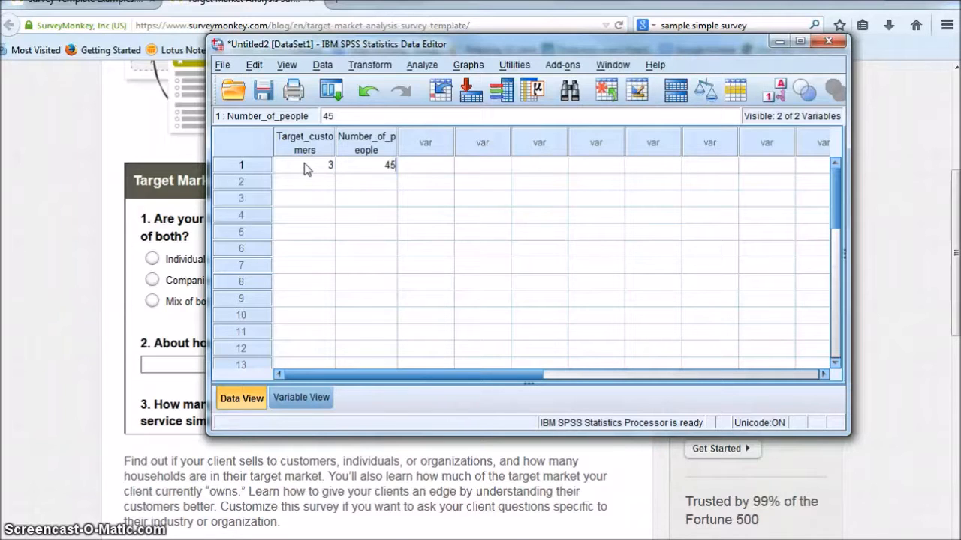
key(Return)
key(Left)
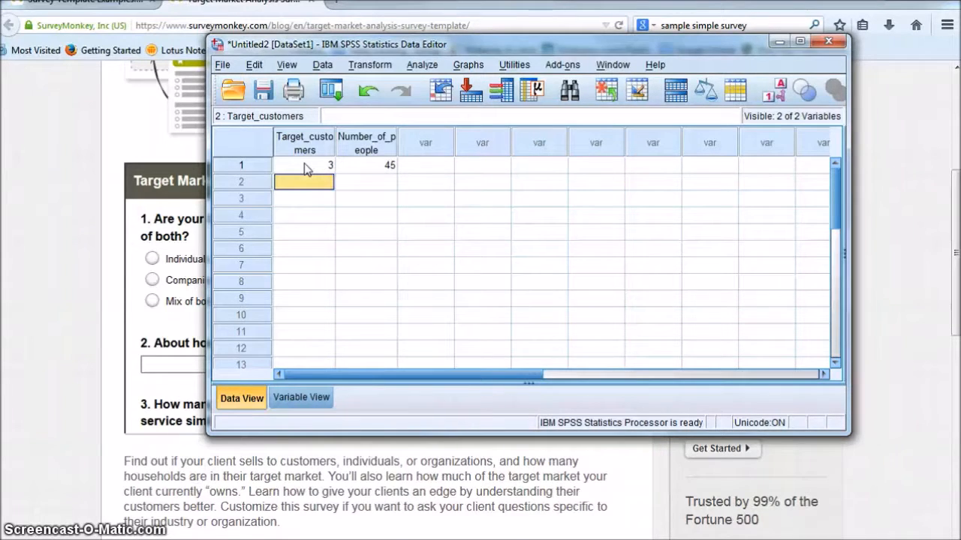
Step: Enter the second respondent's case with Target_customers 2 and Number_of_people 122, checking the variable definitions
text(2)
key(Tab)
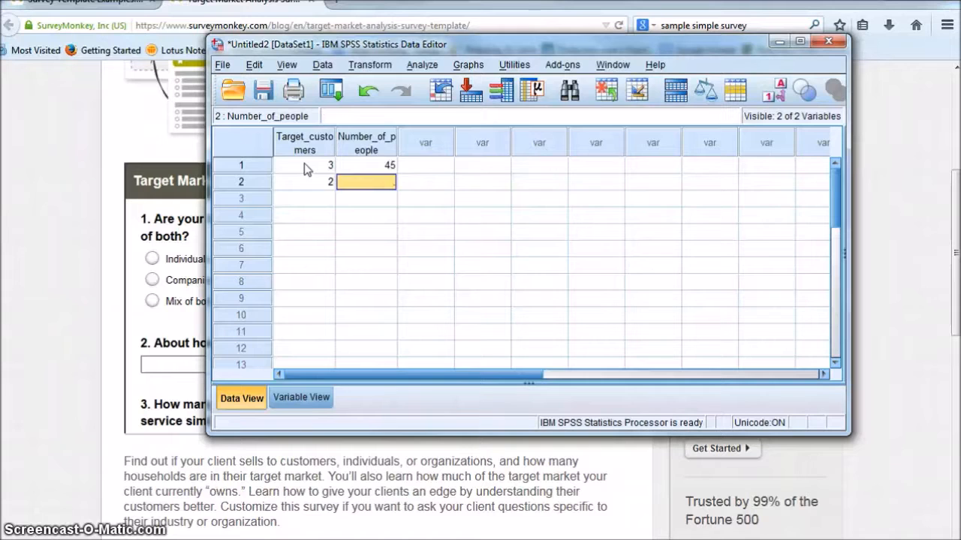
text(122)
key(BackSpace)
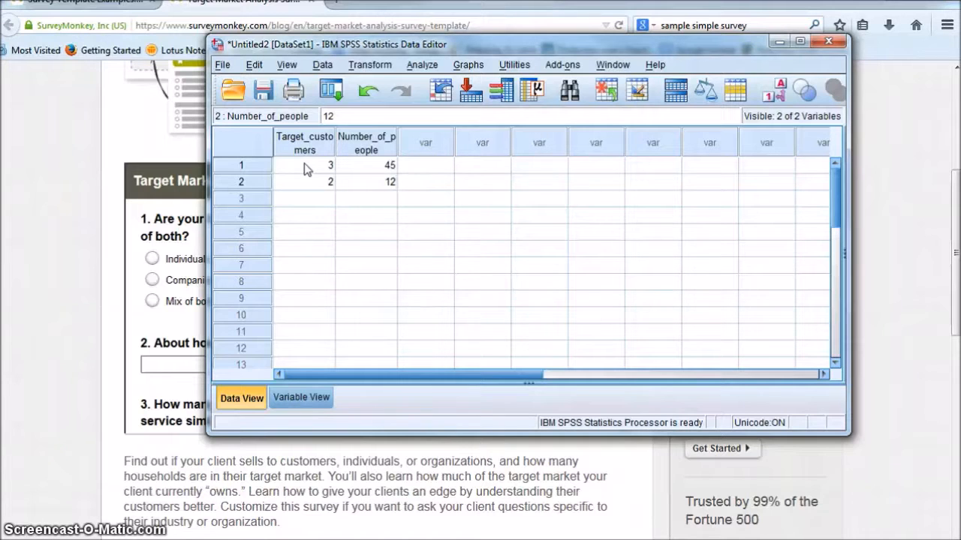
text(2)
click(300, 397)
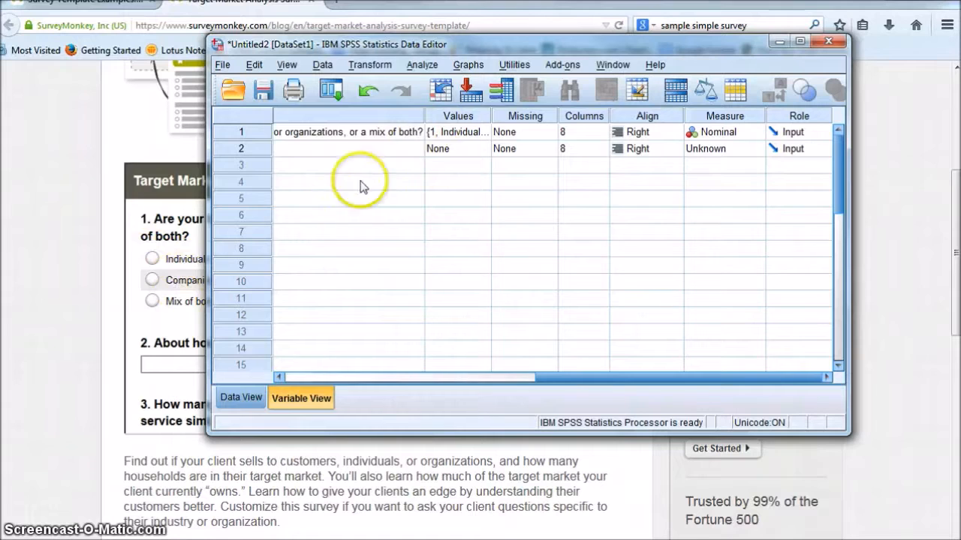
click(240, 397)
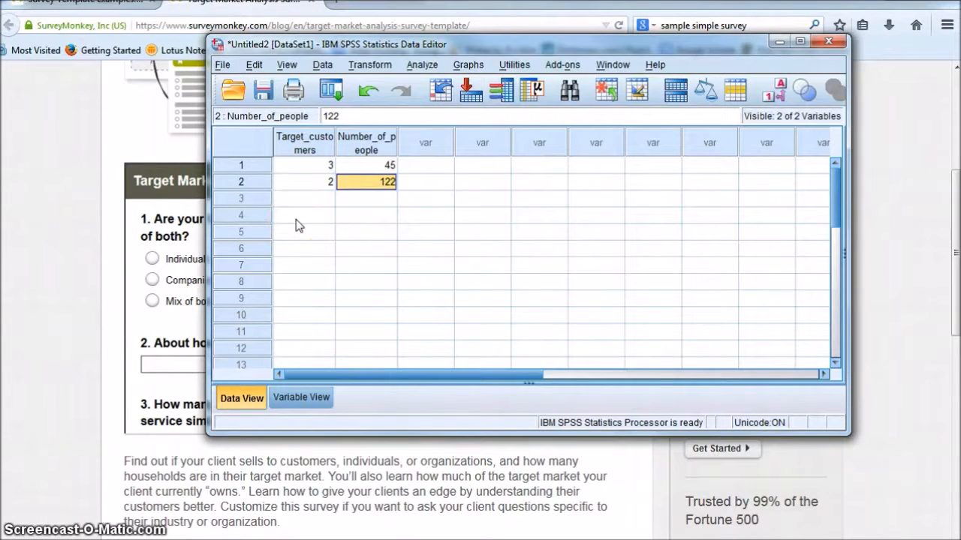
Step: Define a third variable named Gender with 0 decimals and the label Gender
click(301, 397)
drag(575, 377, 294, 390)
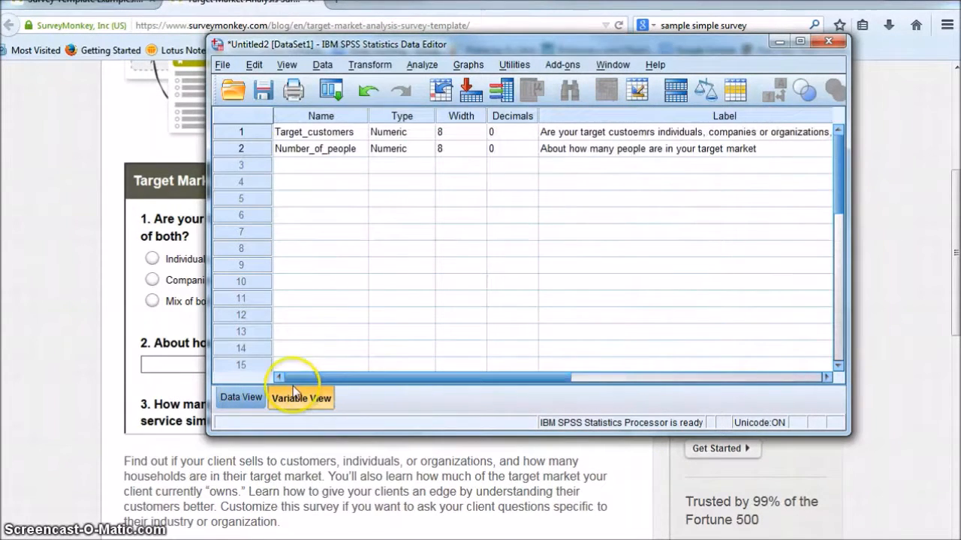
click(348, 163)
text(Gender)
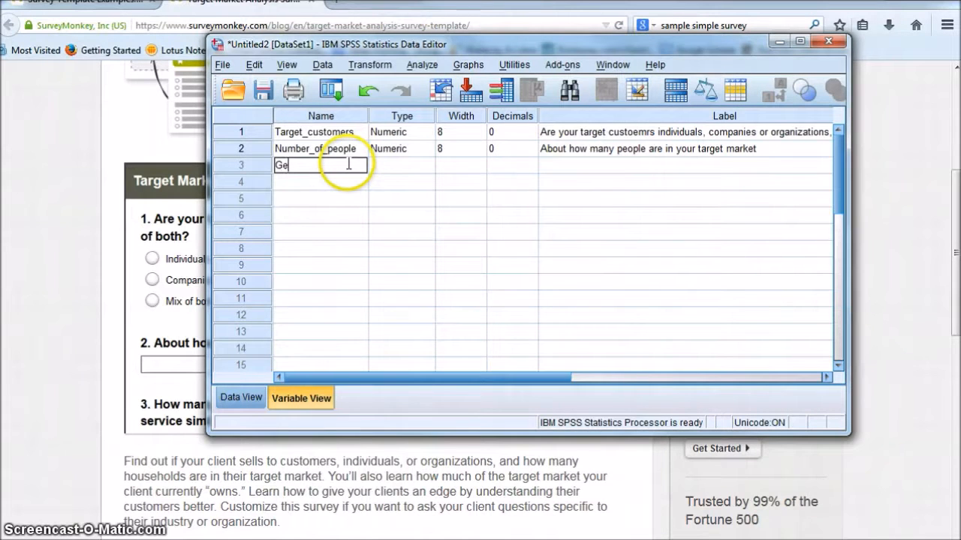
key(Tab)
key(Tab)
key(Tab)
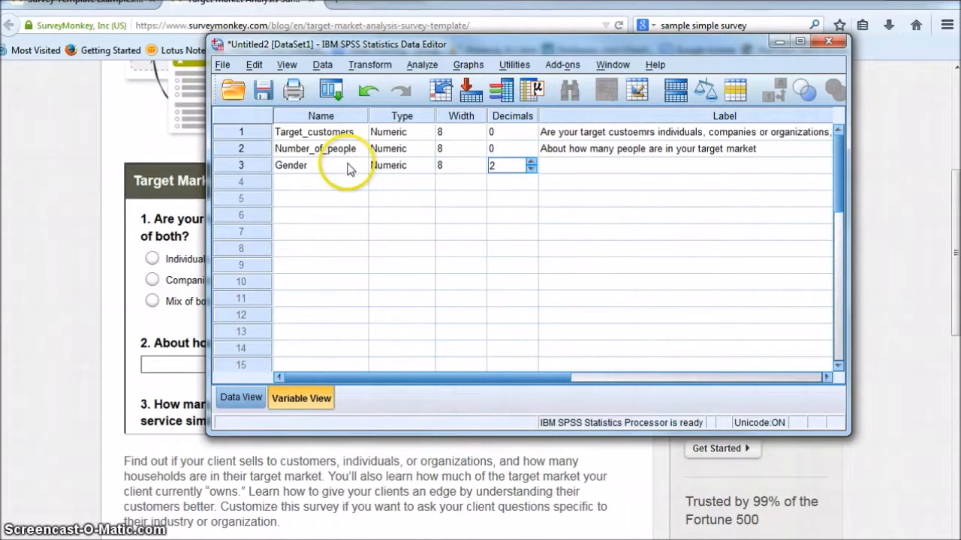
text(0)
key(Tab)
text(Gender)
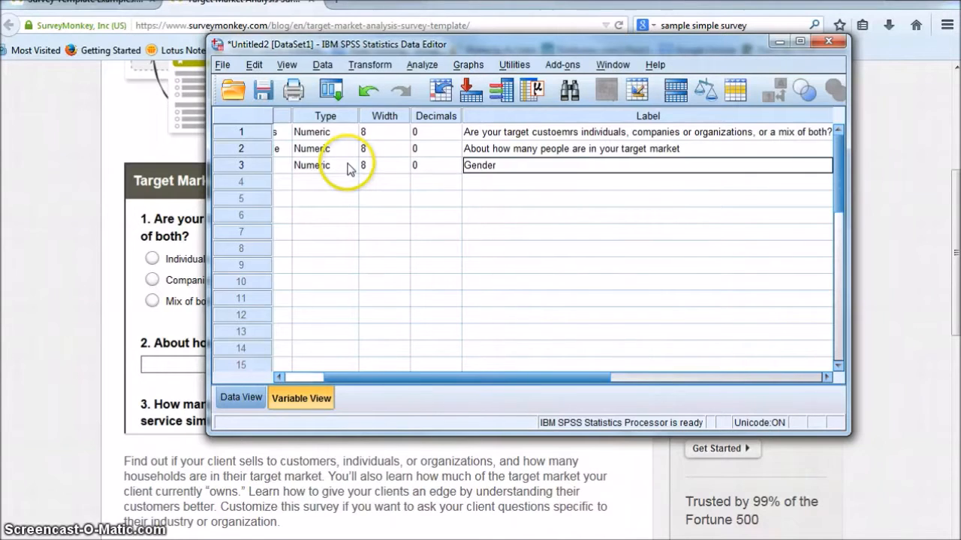
Step: Define the value labels of the Gender variable as 1 = Male and 2 = Female
key(Tab)
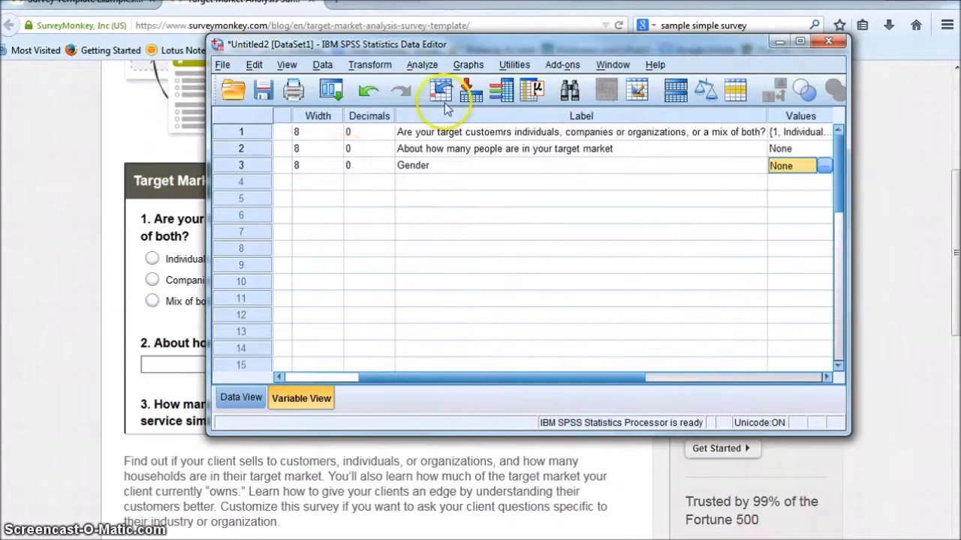
click(824, 166)
text(1)
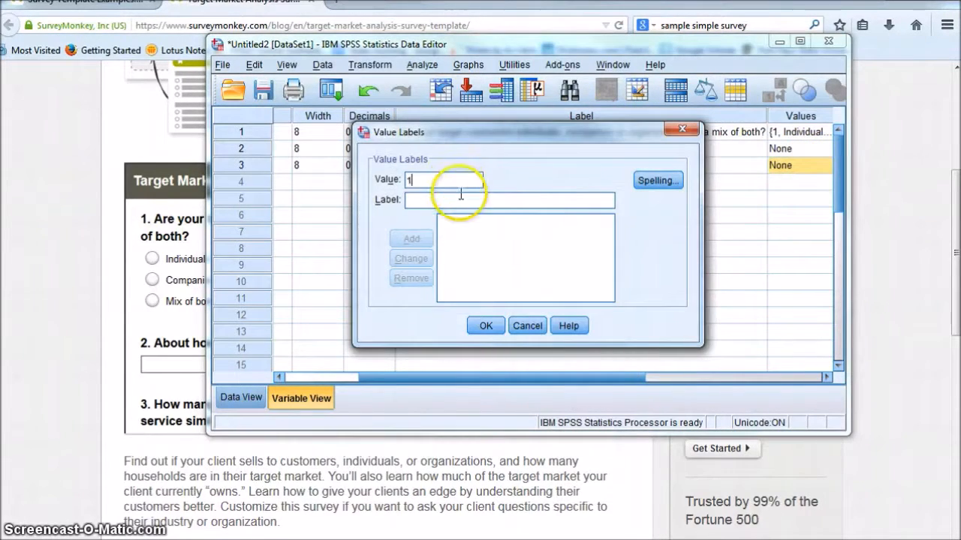
click(461, 199)
text(Male)
click(411, 239)
click(423, 180)
text(2)
click(438, 201)
text(Female)
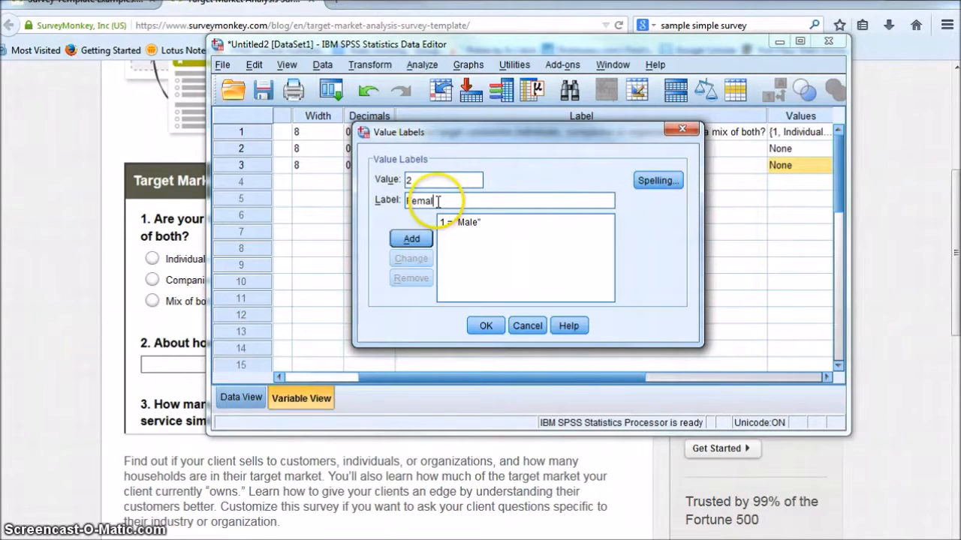
click(412, 239)
click(485, 325)
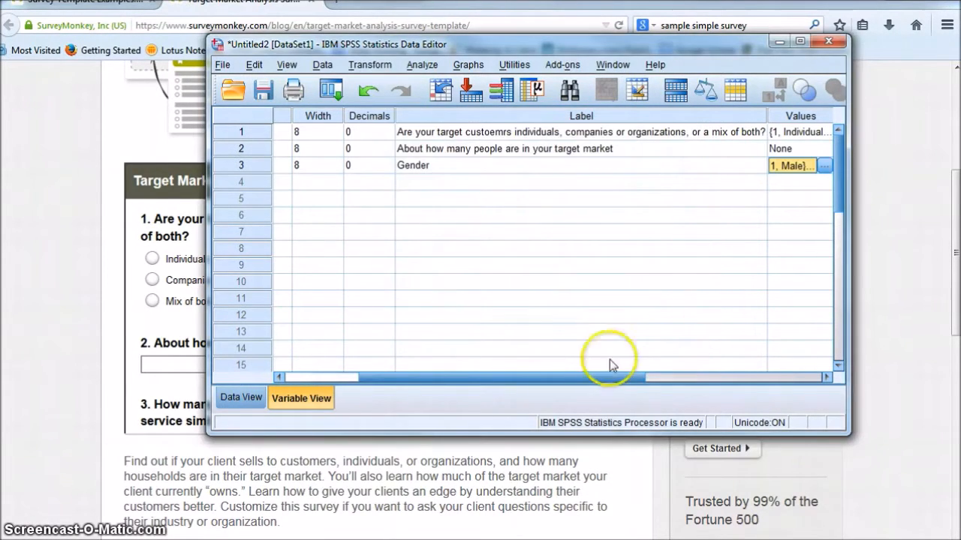
Step: Set the measurement level of Gender to Nominal and of Number_of_people to Scale
drag(585, 379, 766, 371)
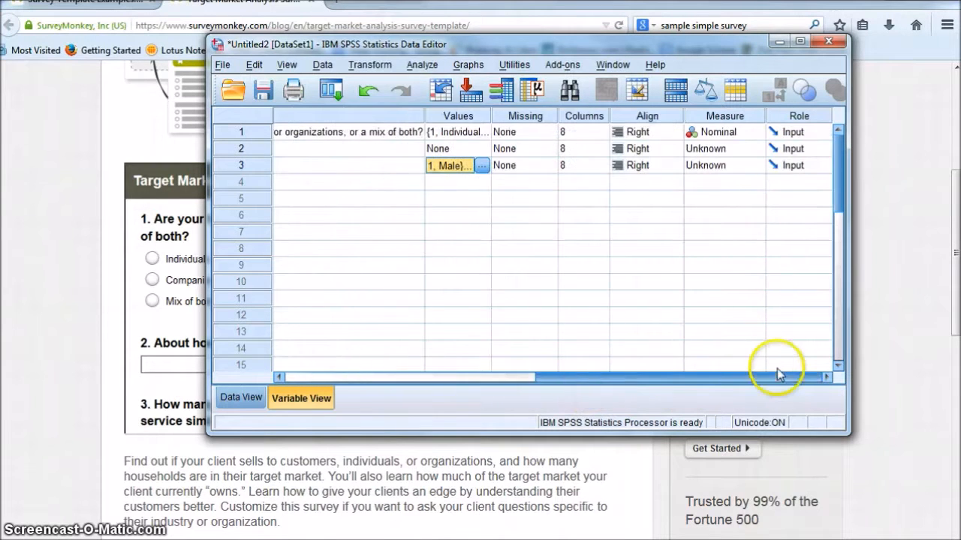
click(750, 166)
click(756, 165)
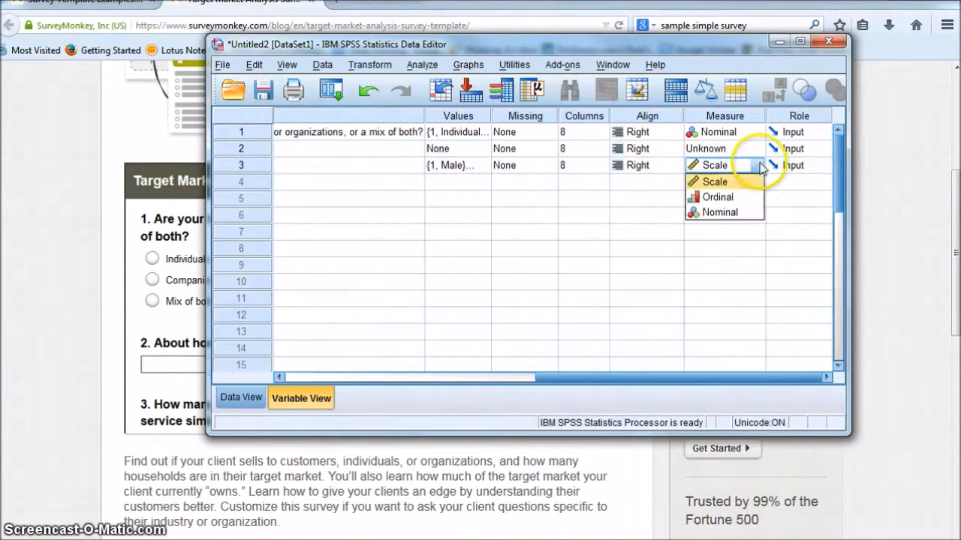
click(721, 212)
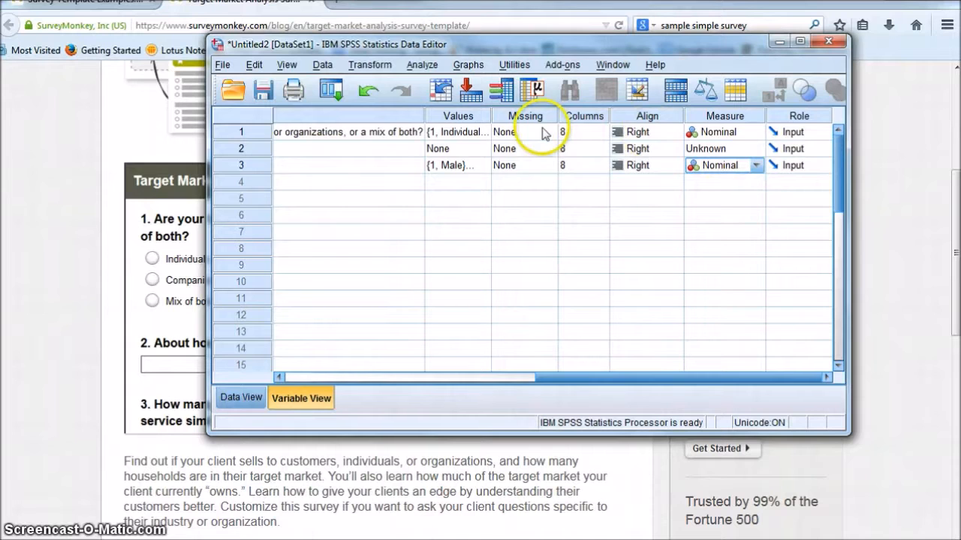
click(760, 149)
click(756, 149)
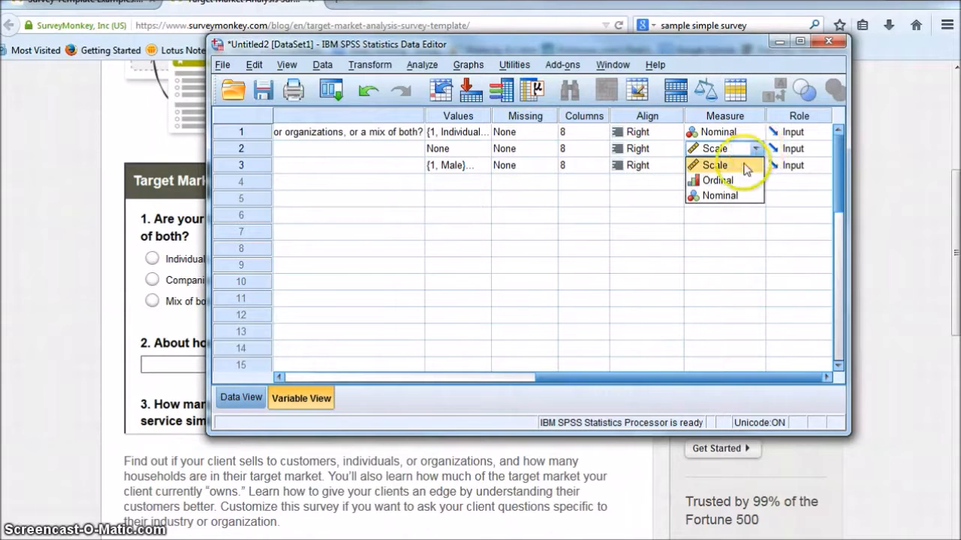
click(740, 165)
drag(697, 375, 334, 378)
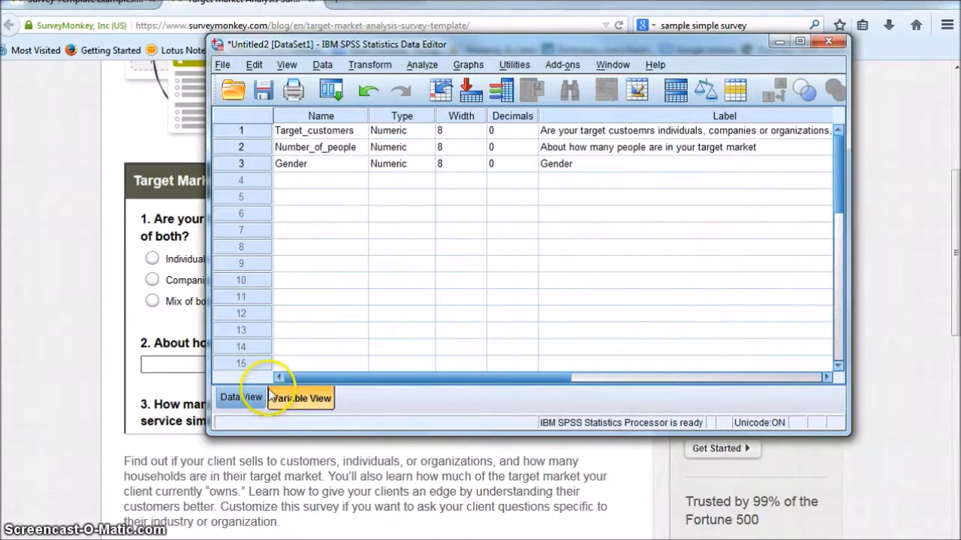
Step: Enter the respondents' Gender codes in the data grid: 1 for the first case and 2 for the second
click(225, 400)
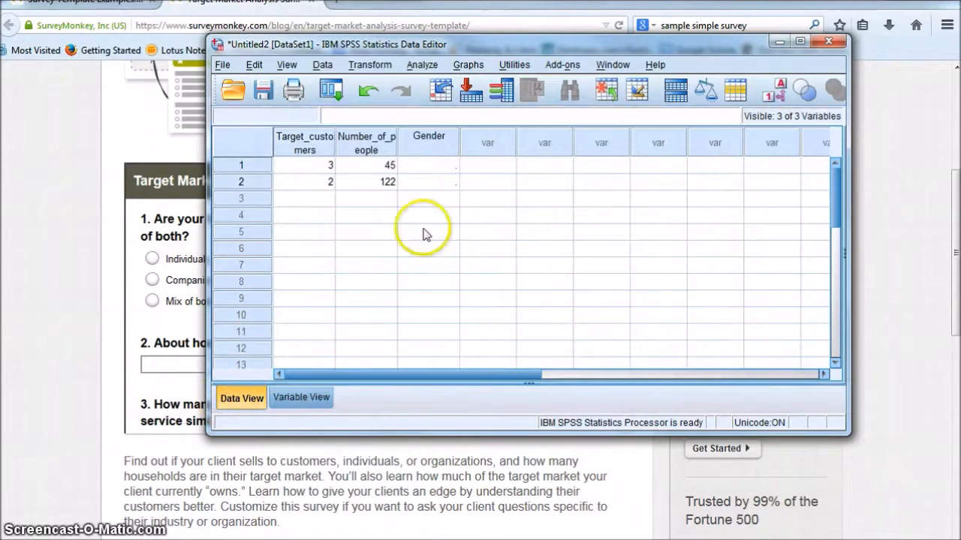
click(431, 165)
text(1)
key(Return)
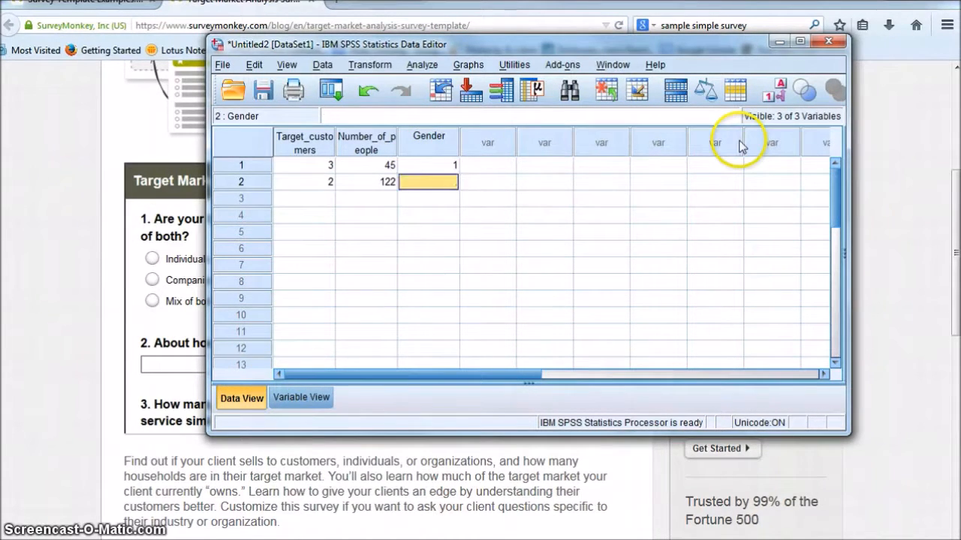
text(2)
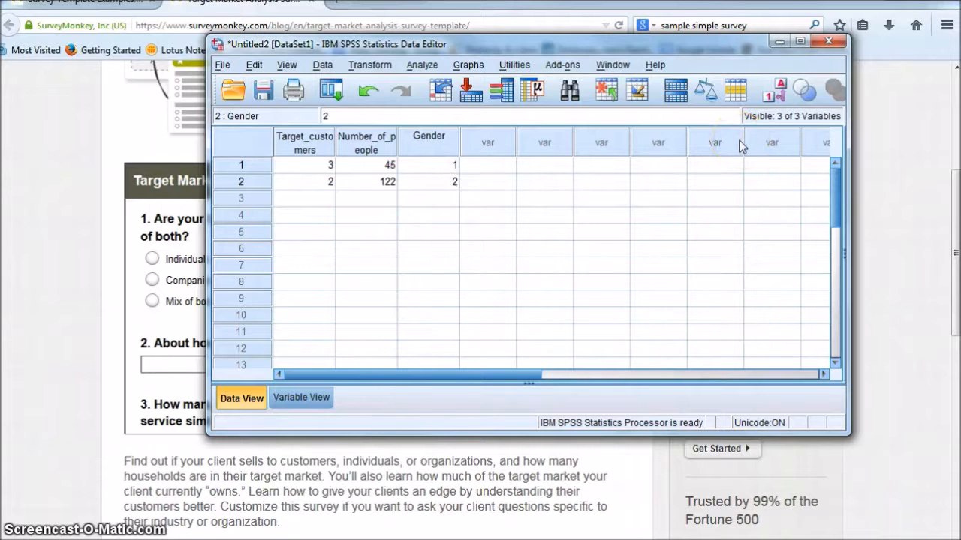